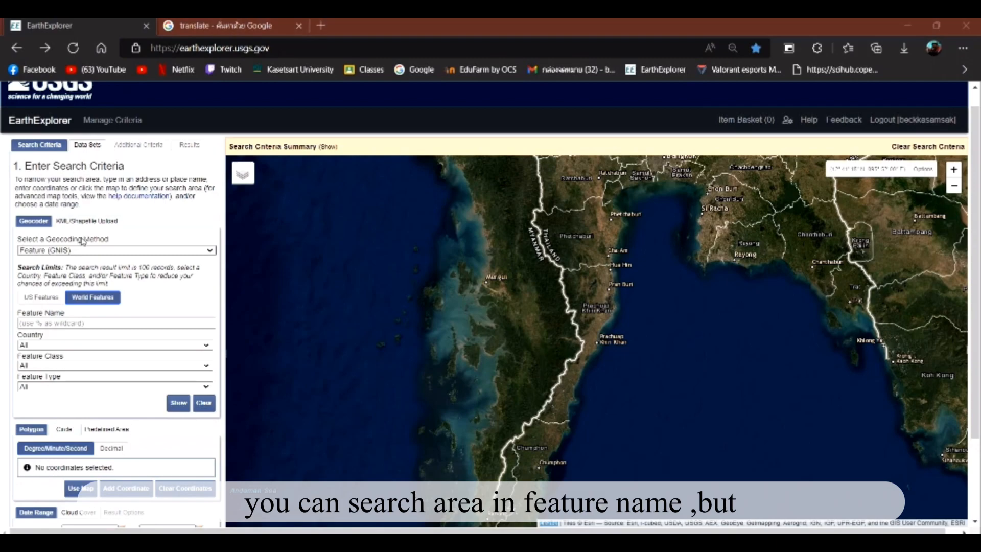
Choose world features for the geocoder and mark a point on the map near Prachuap Khiri Khan.
left_click(61, 322)
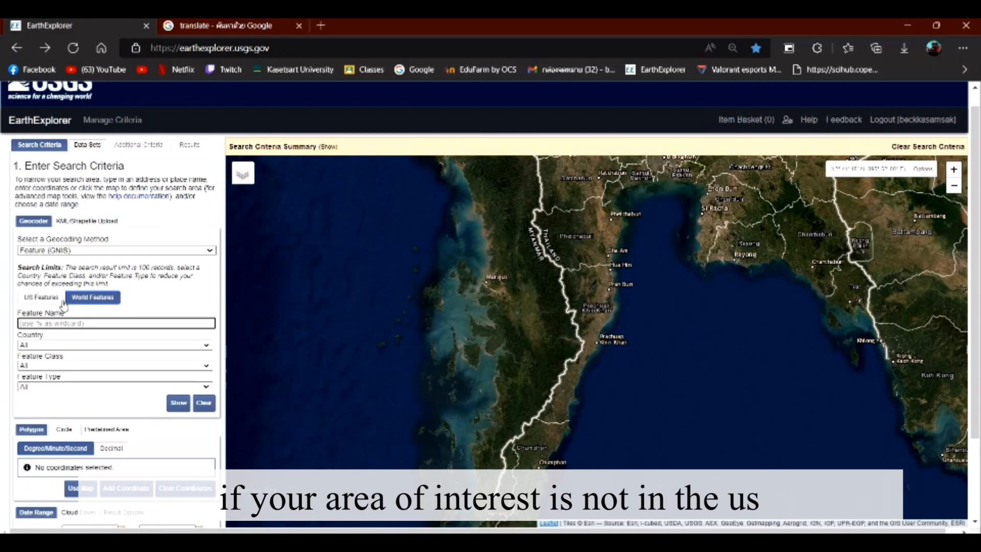
left_click(90, 300)
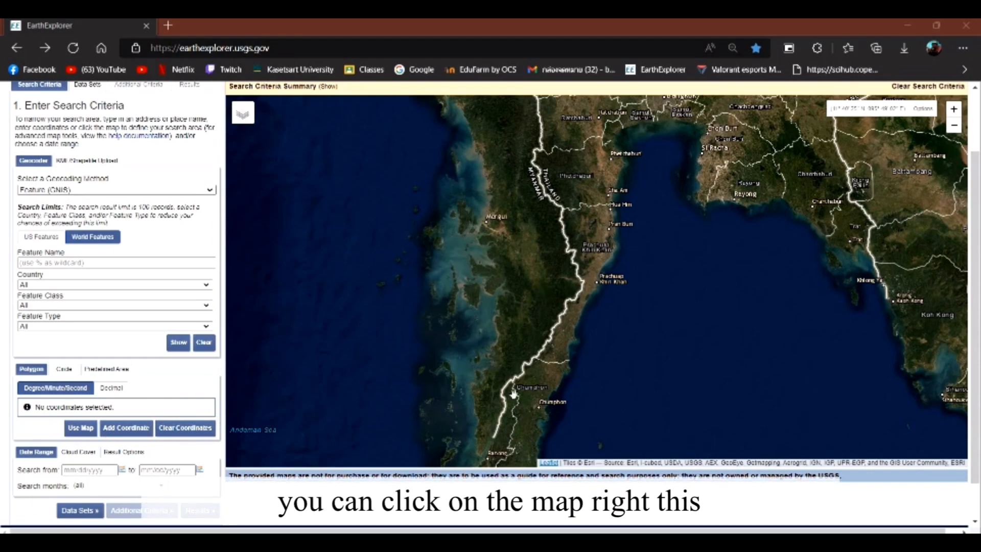
left_click(601, 250)
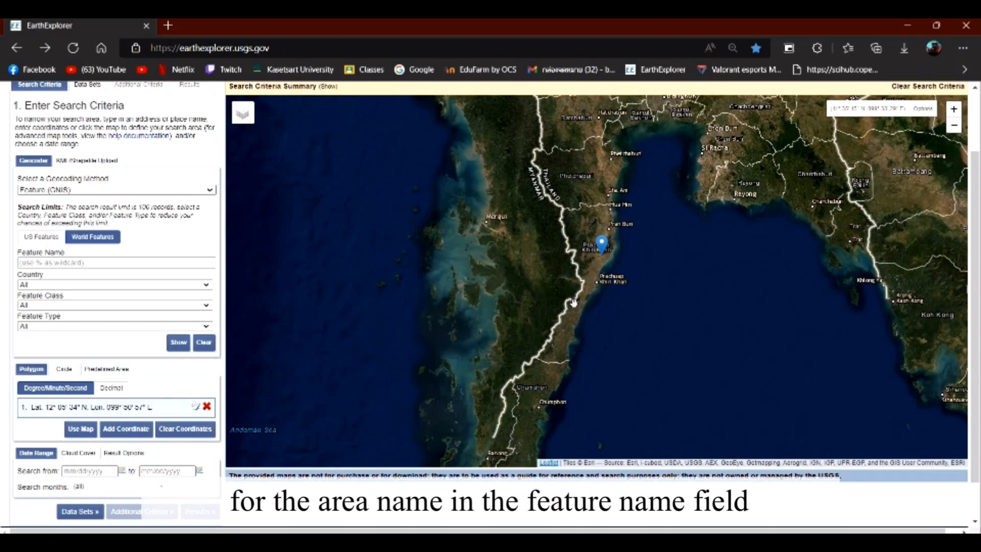
Search for the feature name Prachuap and set the matching place as the search area coordinate.
left_click(79, 264)
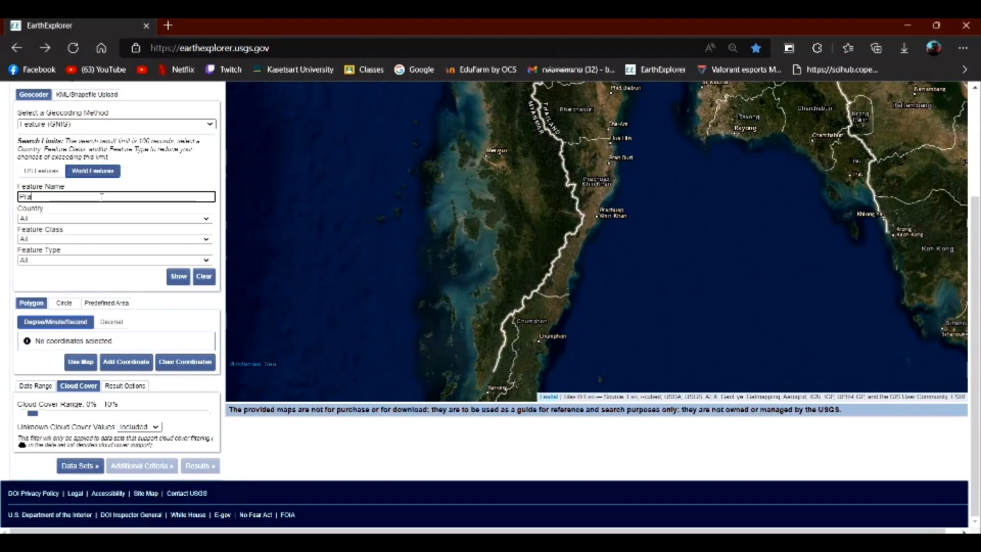
type("chuap")
left_click(170, 279)
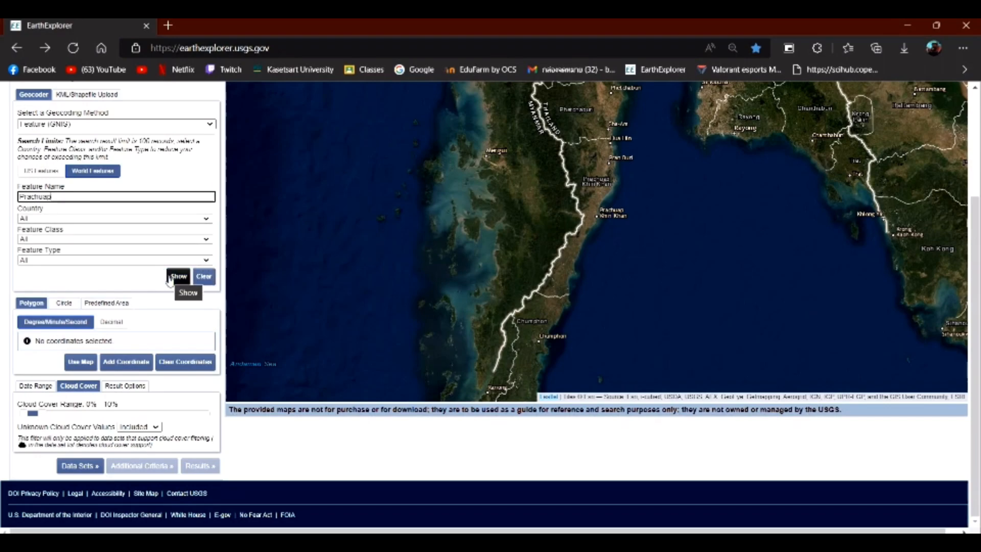
left_click(170, 281)
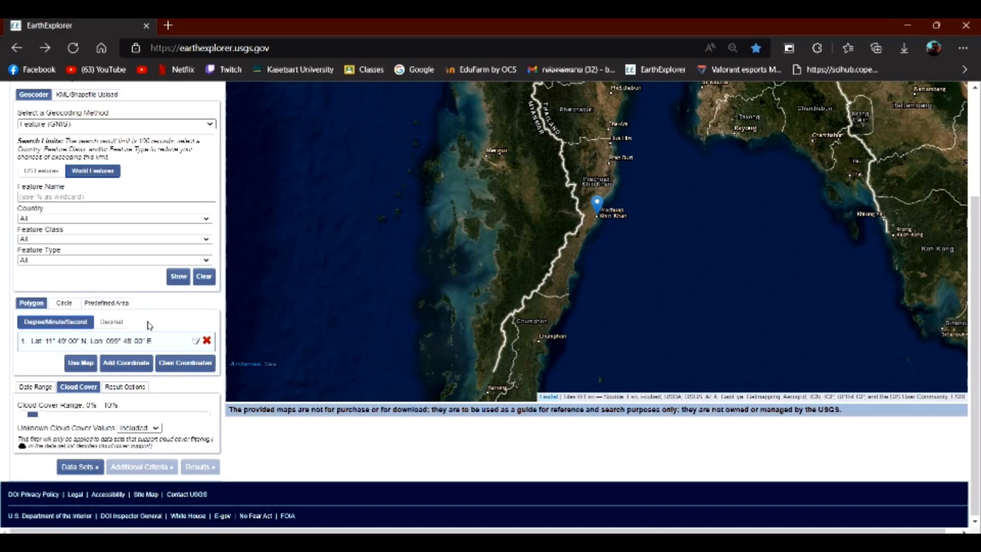
Review the date range and cloud cover filters, and proceed to the data set selection.
left_click(36, 386)
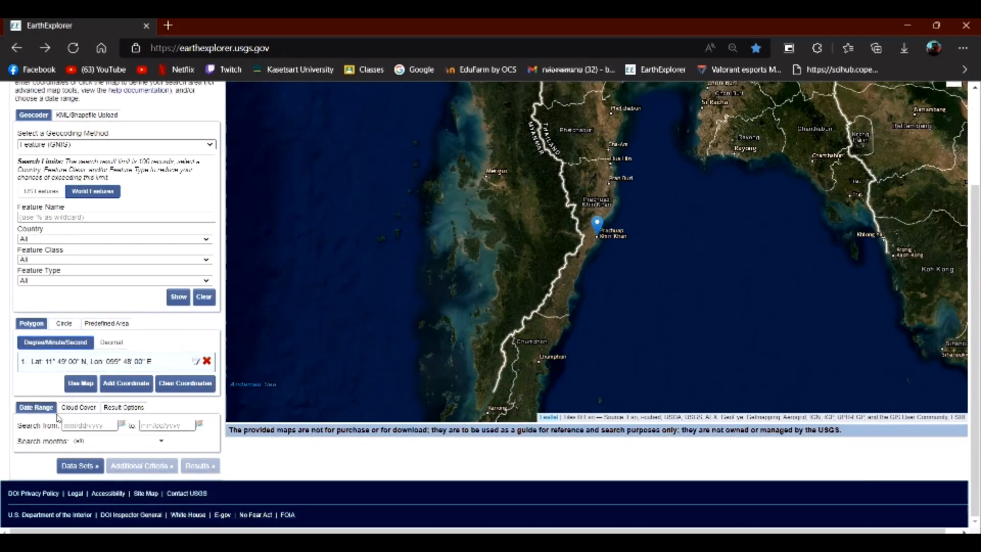
left_click(82, 408)
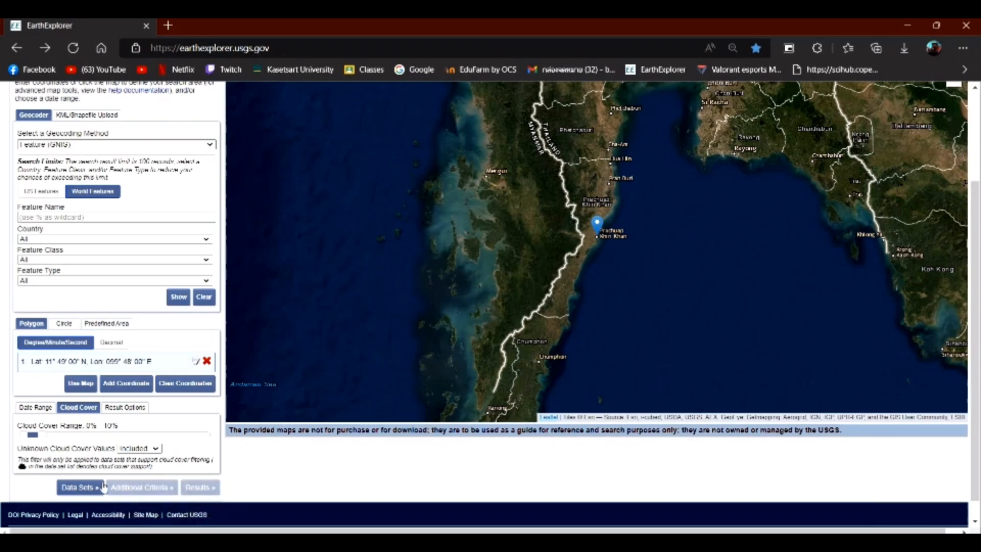
left_click(79, 488)
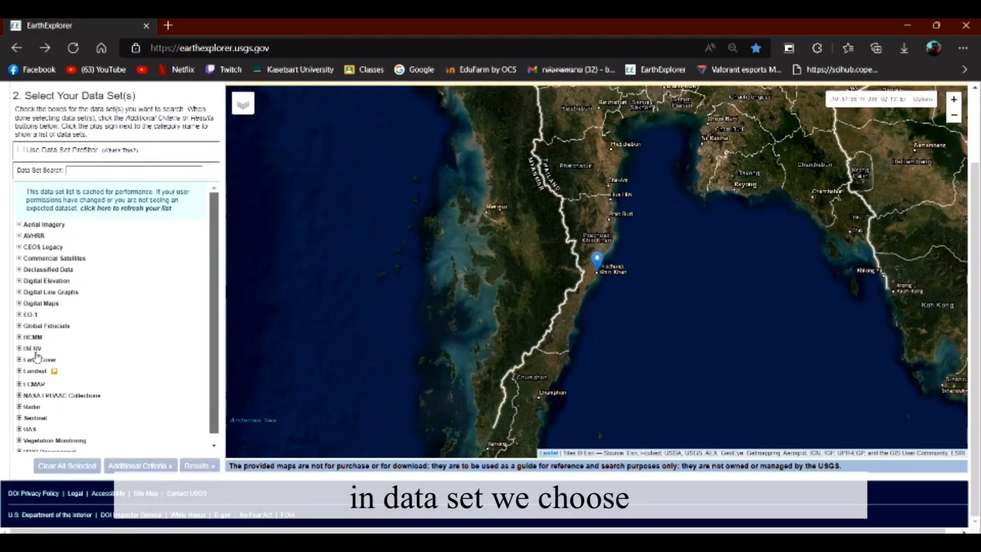
Select the Landsat 8-9 OLI/TIRS C2 L2 data set under Landsat Collection 2 Level-2 and list the search results without additional criteria.
scroll(35, 356, "down", 1)
left_click(19, 354)
left_click(19, 352)
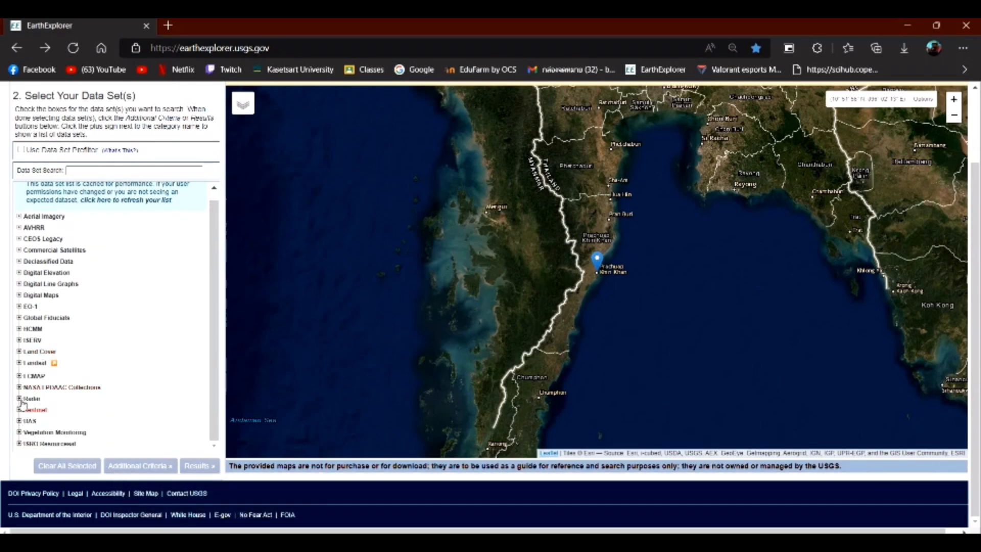
left_click(49, 363)
scroll(50, 330, "down", 3)
scroll(50, 330, "down", 1)
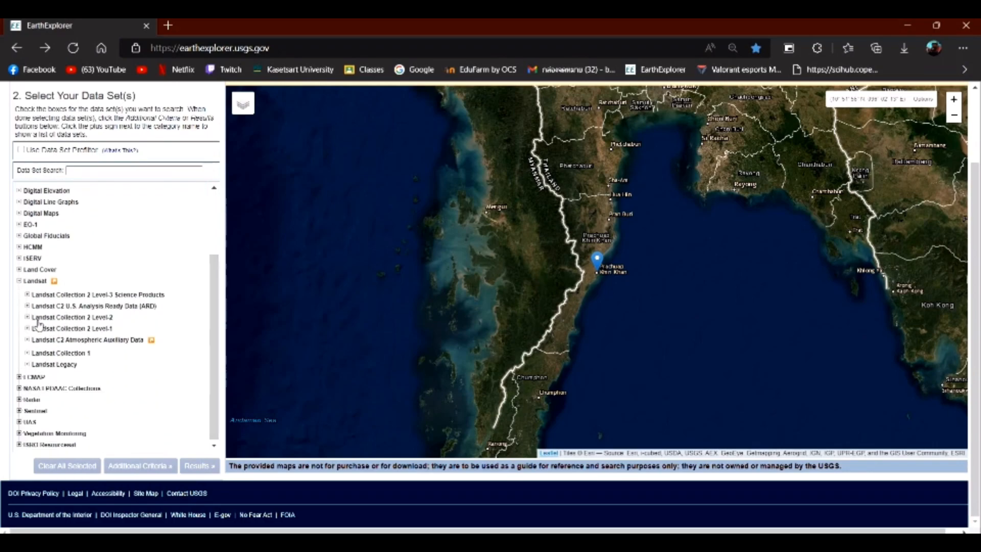
left_click(27, 318)
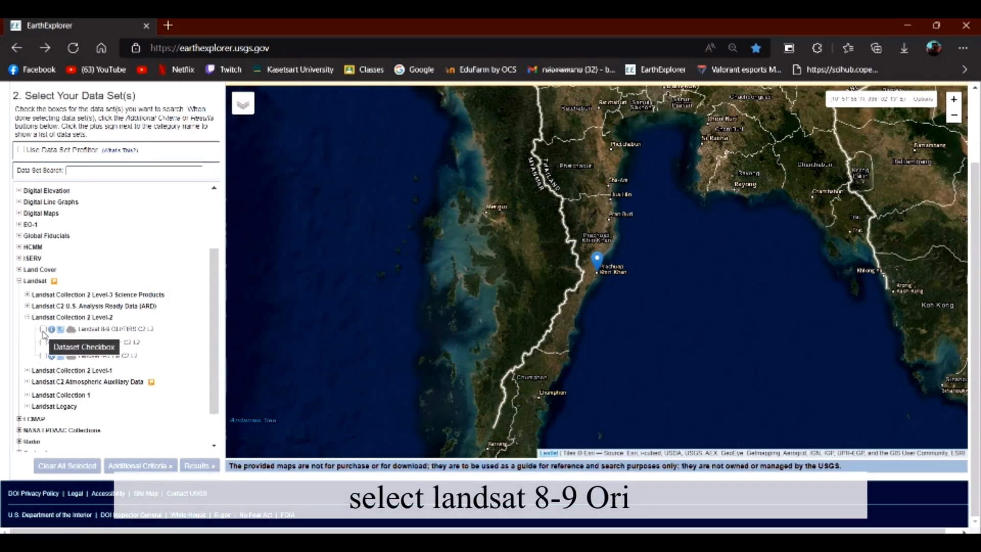
left_click(43, 329)
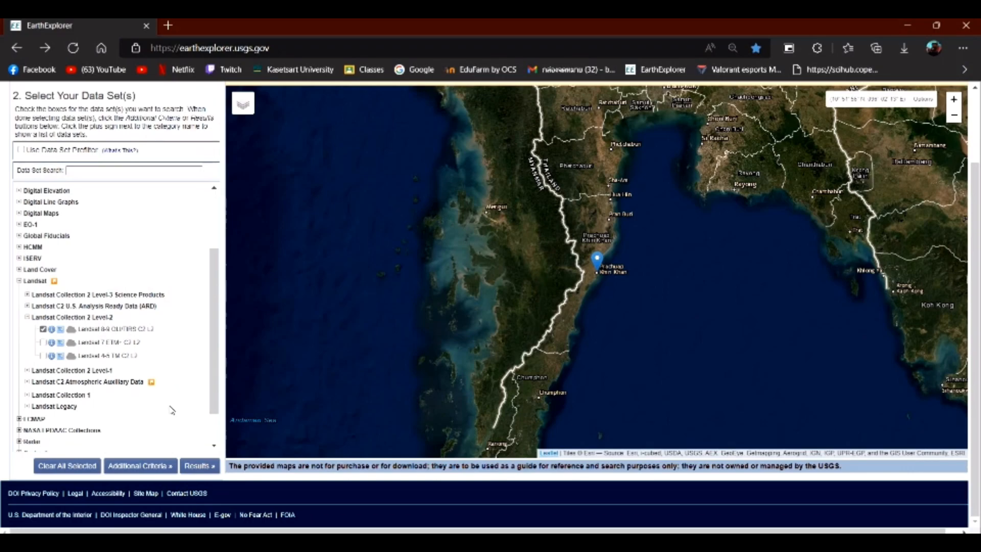
left_click(134, 466)
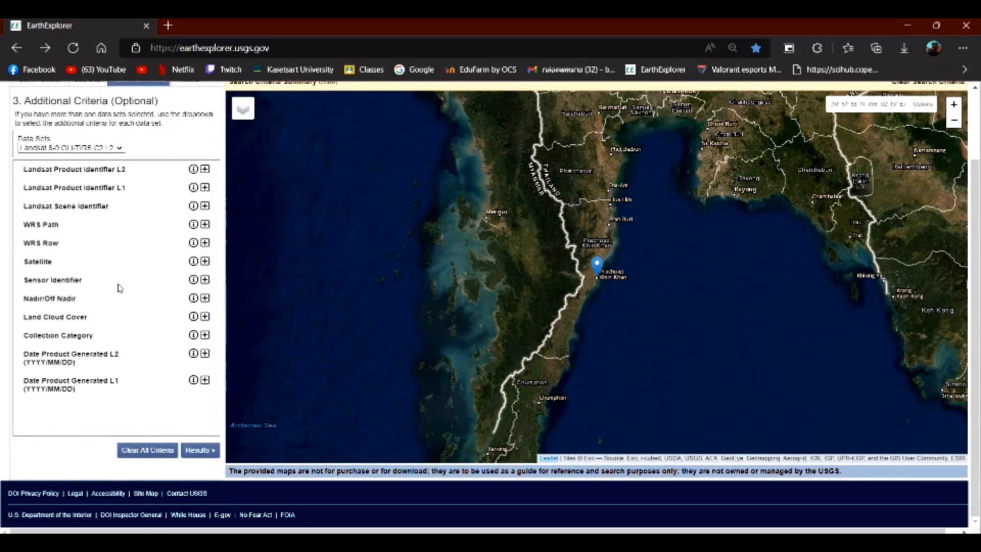
left_click(196, 452)
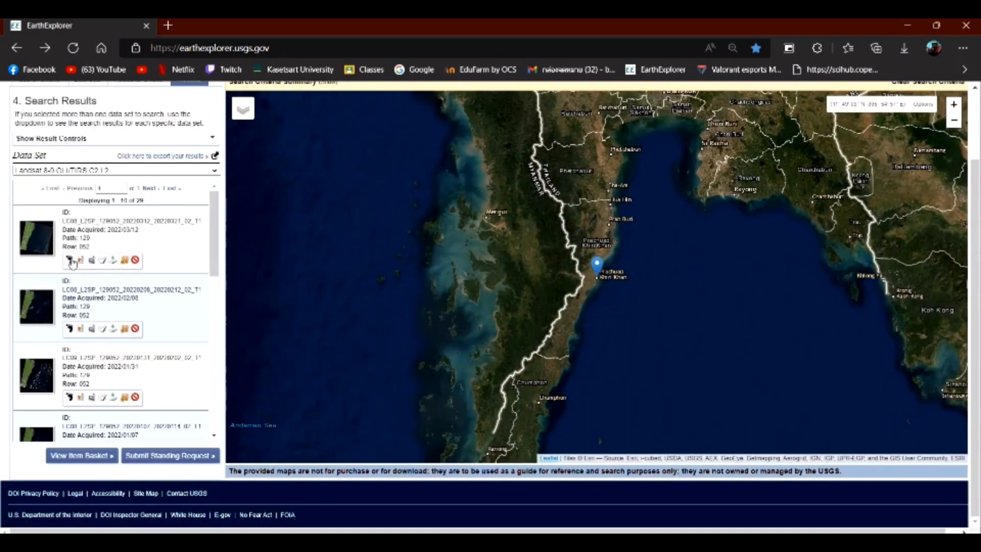
Preview scene footprints and examine the browse overlay of the scene acquired 2021/12/14 on the map.
left_click(70, 261)
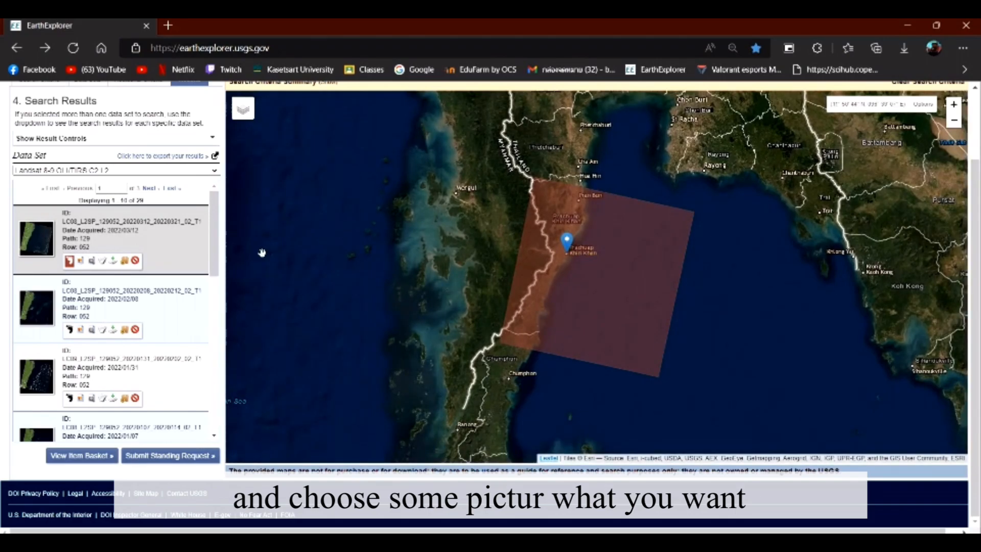
left_click(70, 330)
left_click(70, 262)
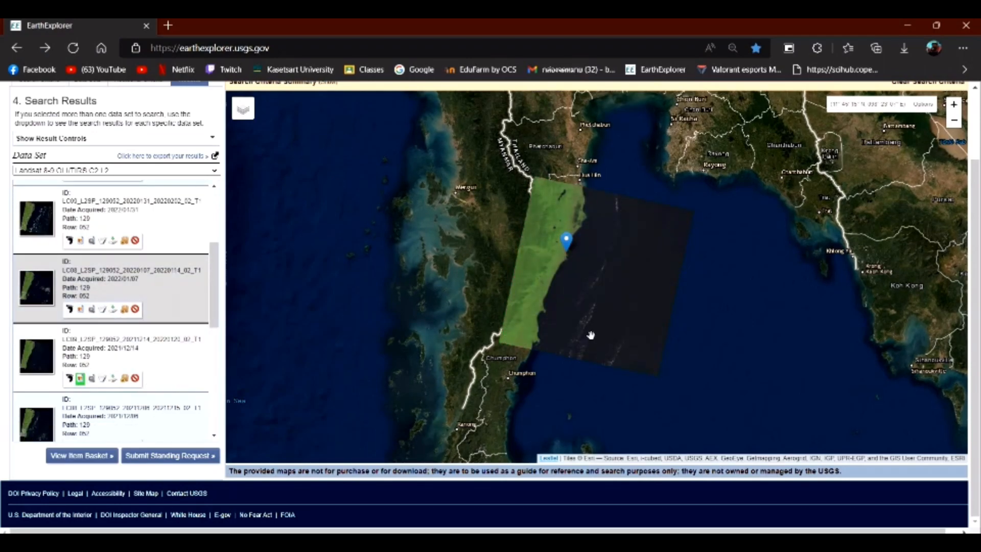
scroll(558, 332, "up", 1)
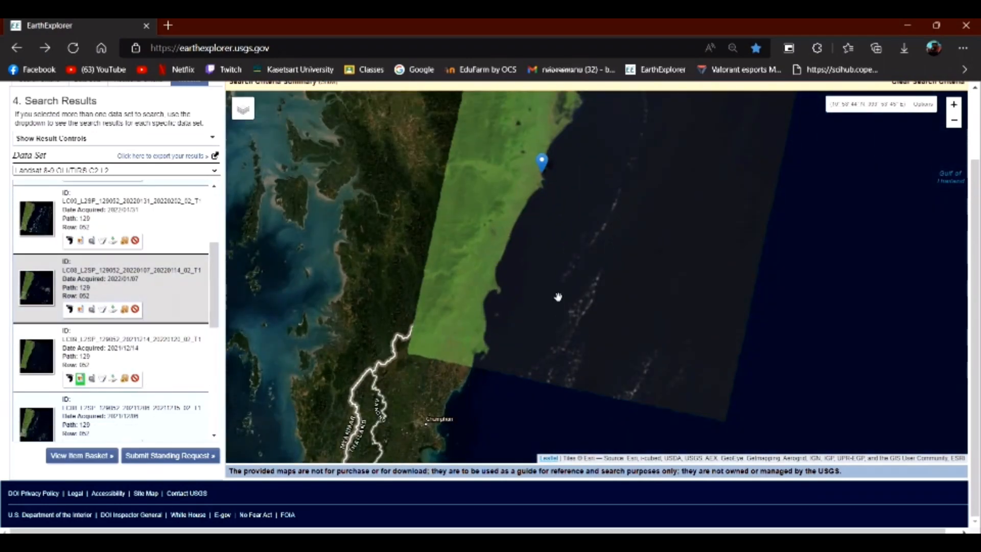
scroll(560, 300, "up", 1)
scroll(576, 267, "down", 1)
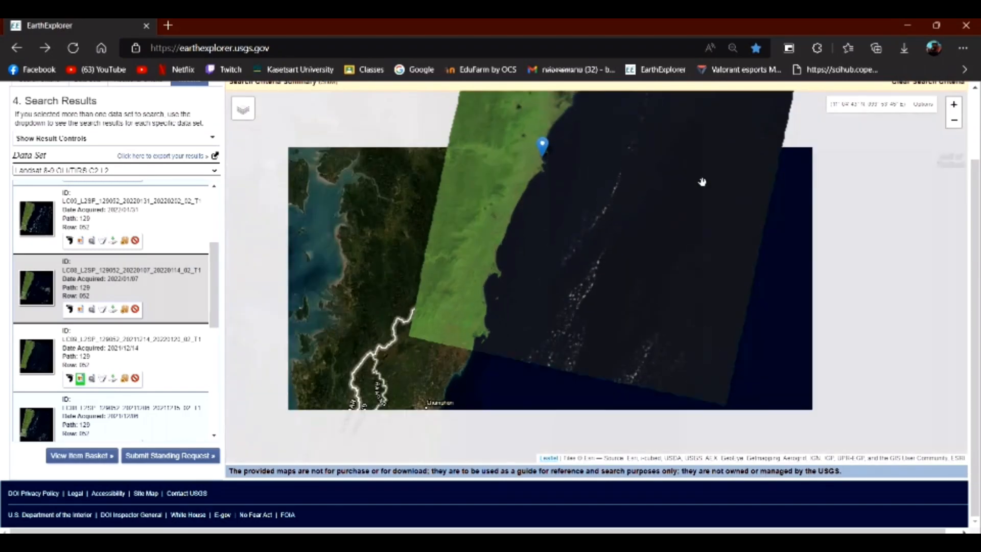
left_click_drag(811, 287, 783, 289)
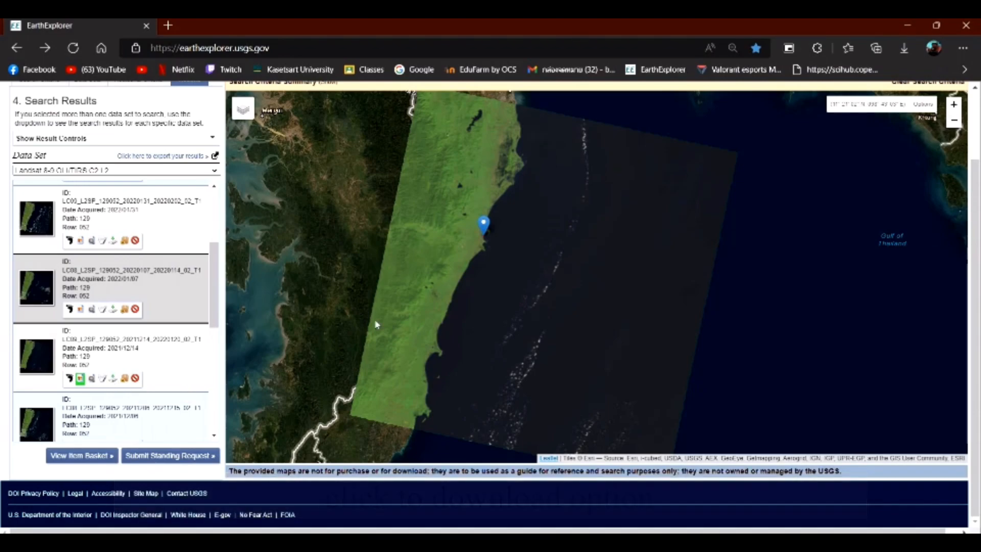
Download the Landsat Collection 2 Level-2 Product Bundle for the scene acquired 2021/12/14.
left_click(113, 380)
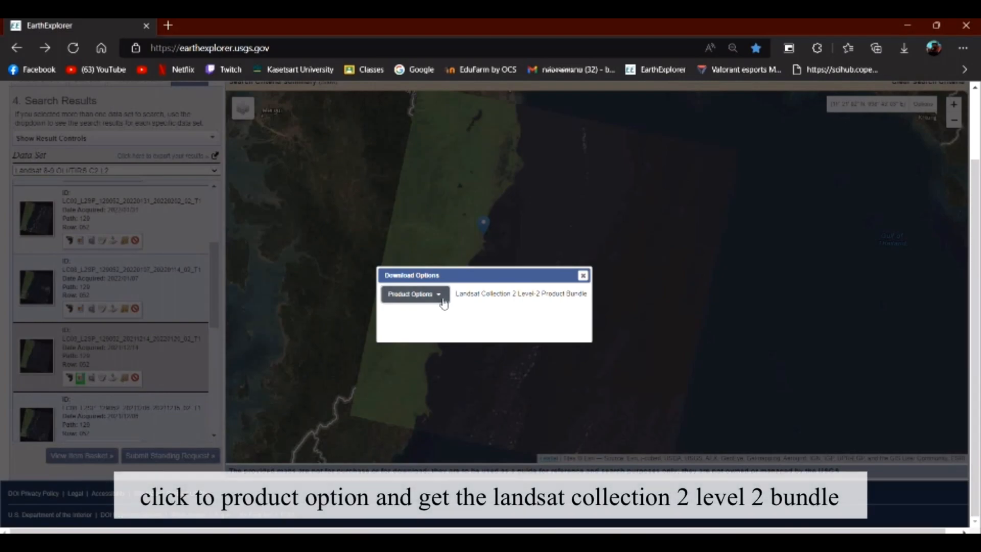
double_click(482, 304)
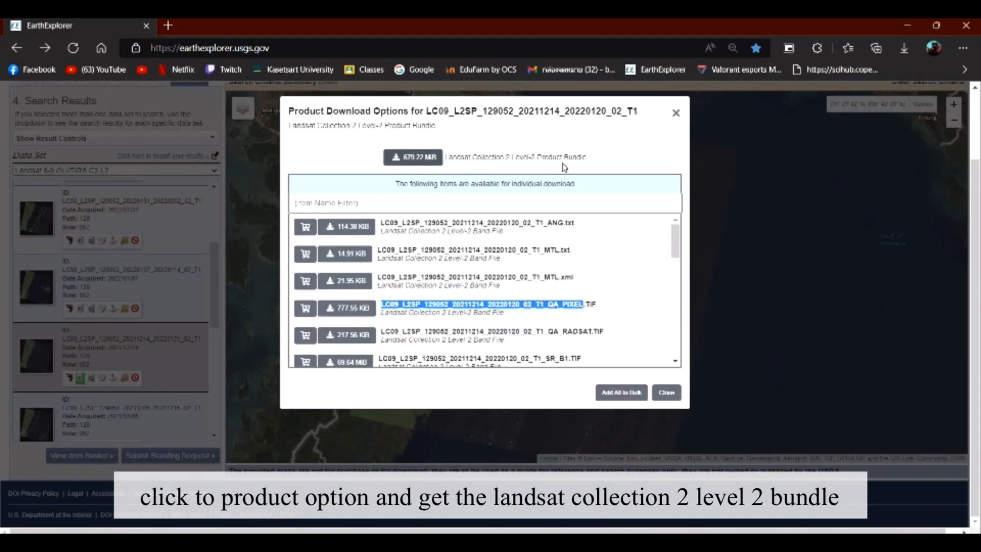
left_click(406, 156)
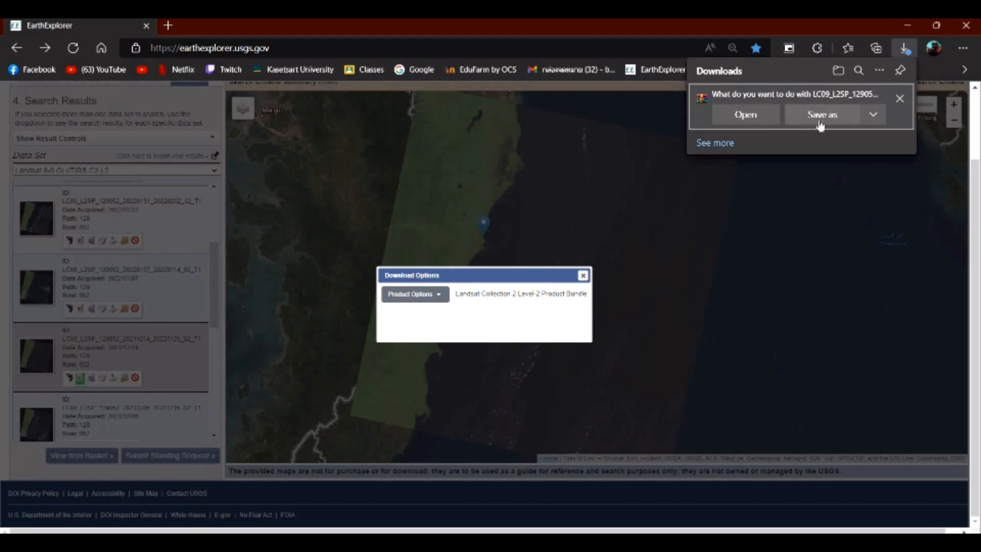
Save the bundle as LC09_L2SP_129052_20211214_20220120_02_T1 in the Landsat 8 folder inside shoreline on the Desktop.
left_click(821, 121)
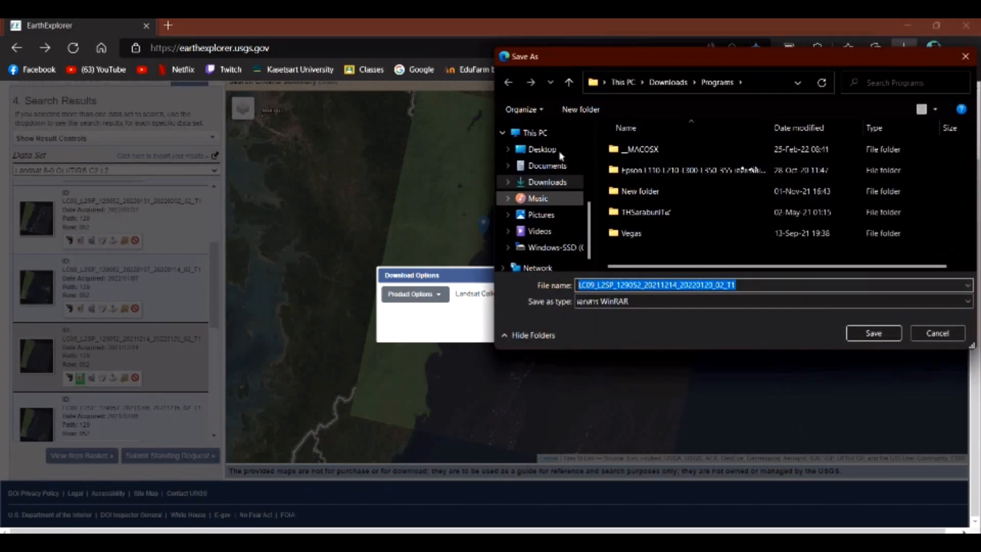
left_click(544, 149)
scroll(797, 221, "down", 1)
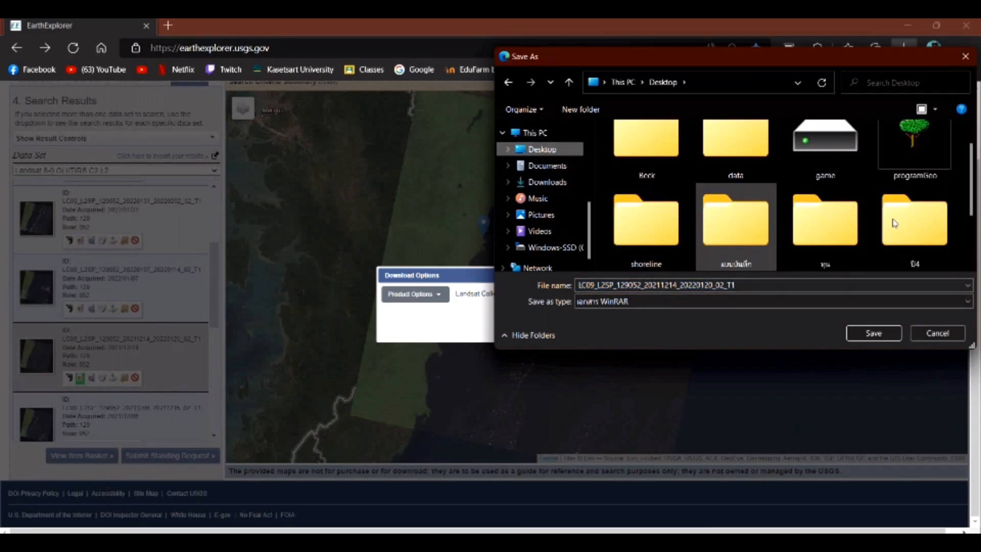
left_click(648, 225)
double_click(648, 151)
key("alt+Left")
double_click(664, 170)
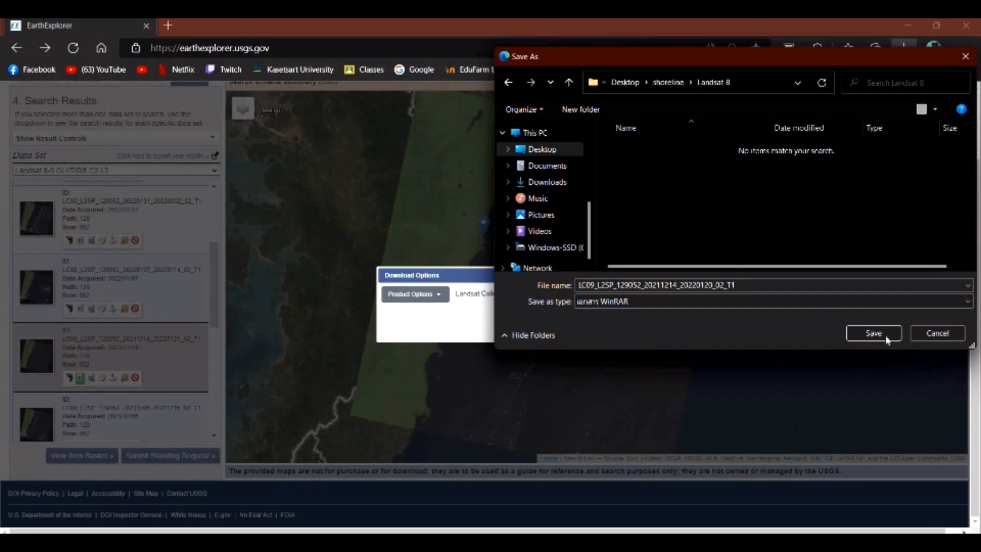
left_click(876, 333)
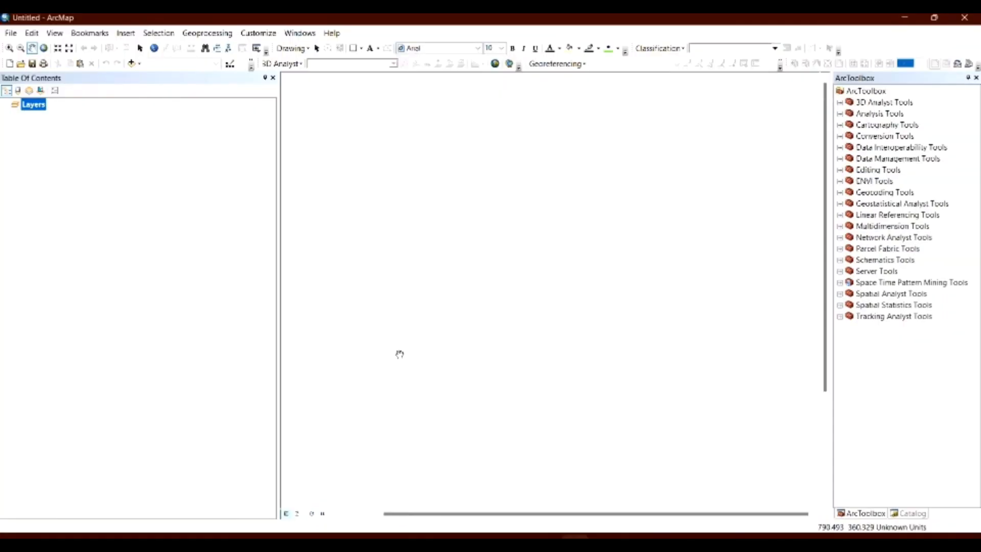
In ArcMap, start adding data to the Layers data frame and browse to the Desktop's shoreline\Landsat 8 folder.
right_click(32, 105)
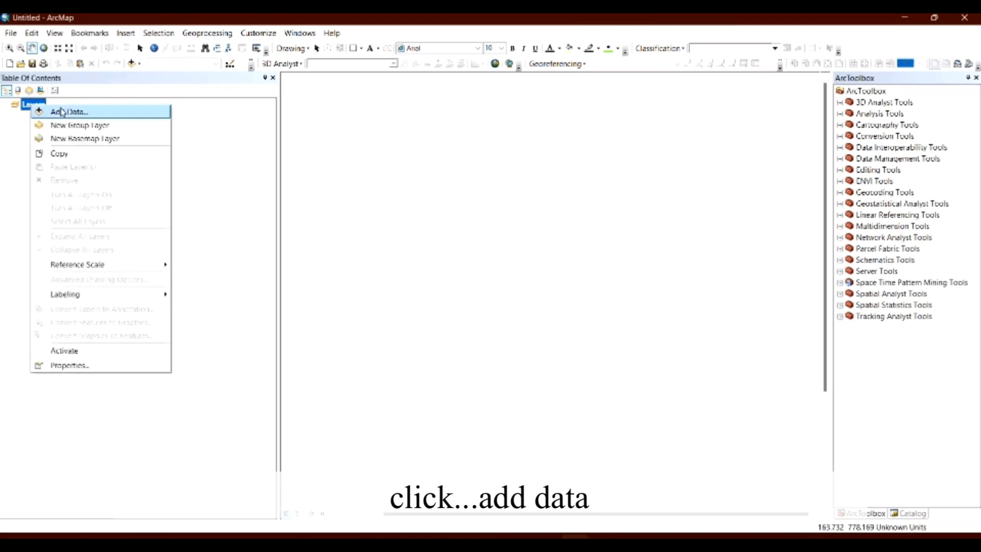
left_click(62, 112)
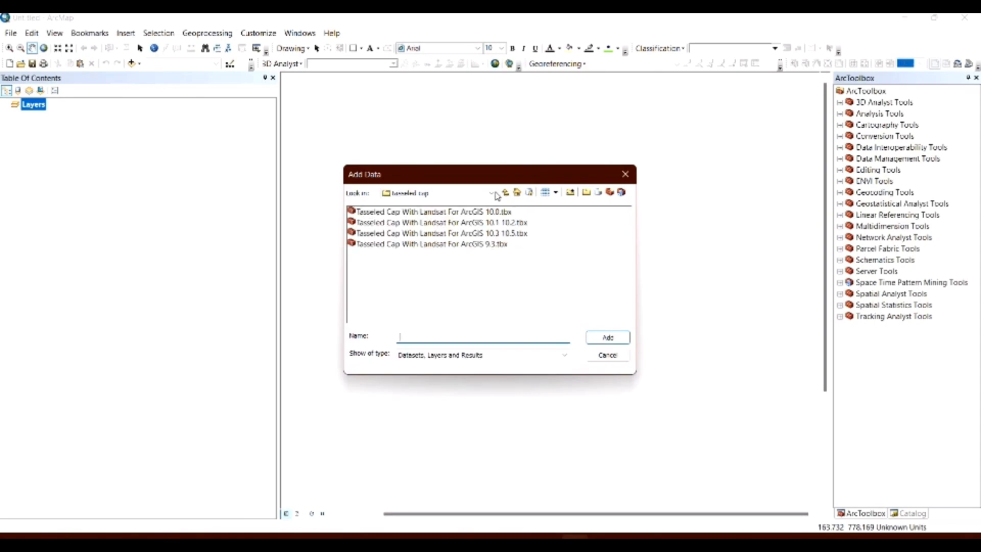
left_click(491, 193)
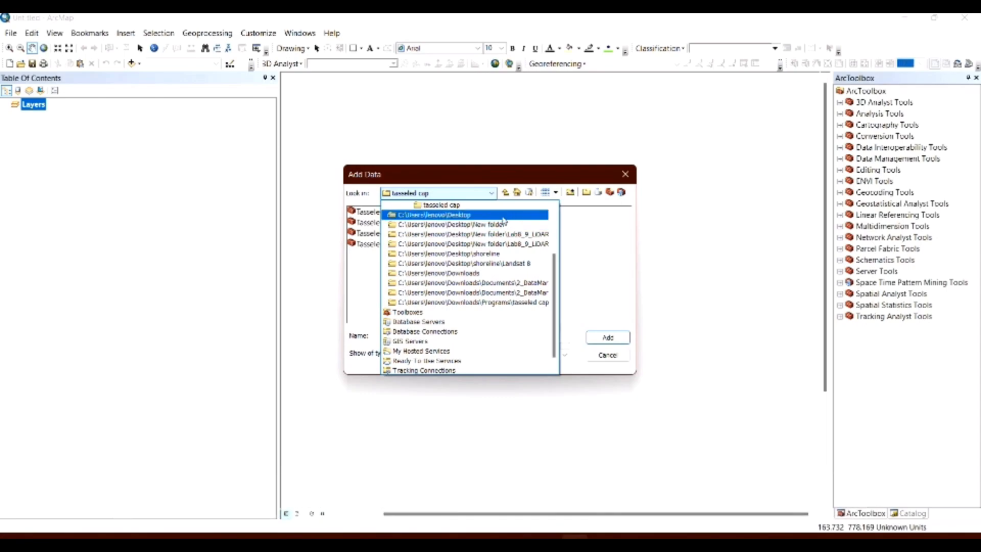
left_click(404, 214)
double_click(372, 255)
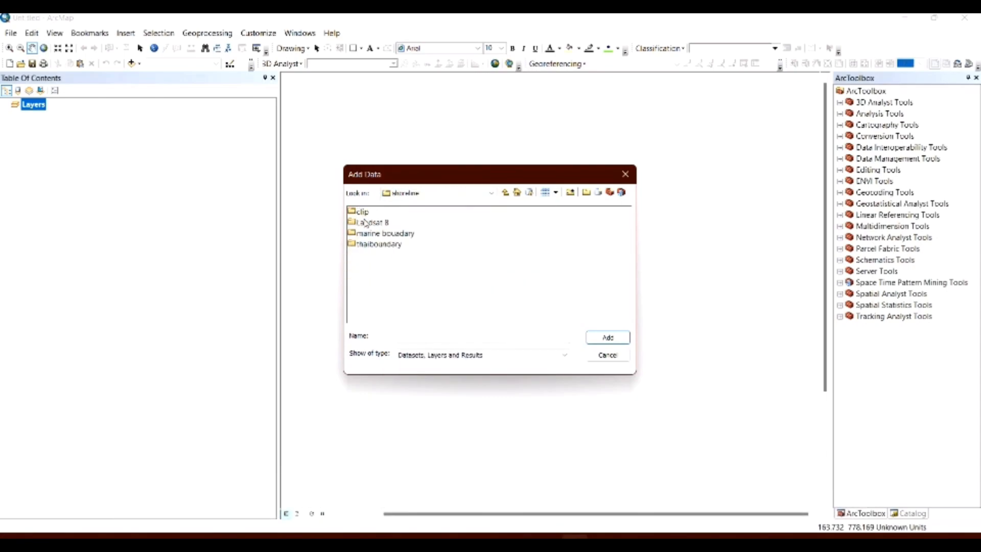
double_click(366, 225)
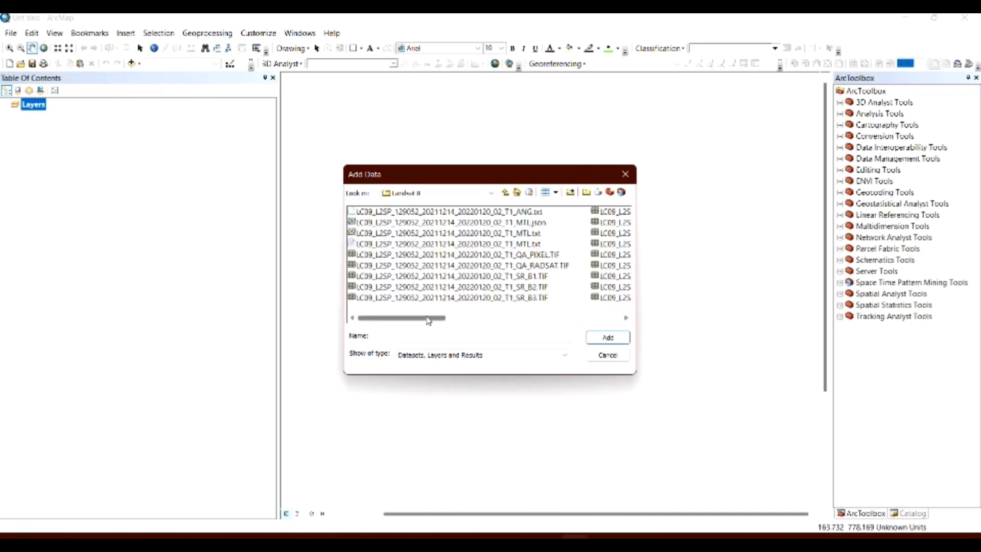
Add the scene's surface reflectance bands SR_B2 through SR_B7 from the Landsat 8 folder to the map.
left_click(531, 288)
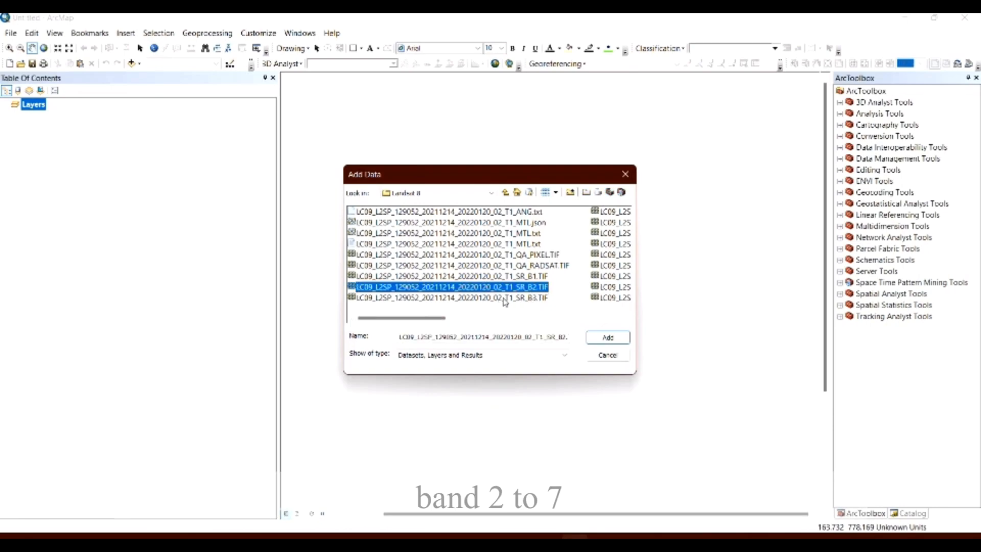
left_click(497, 321)
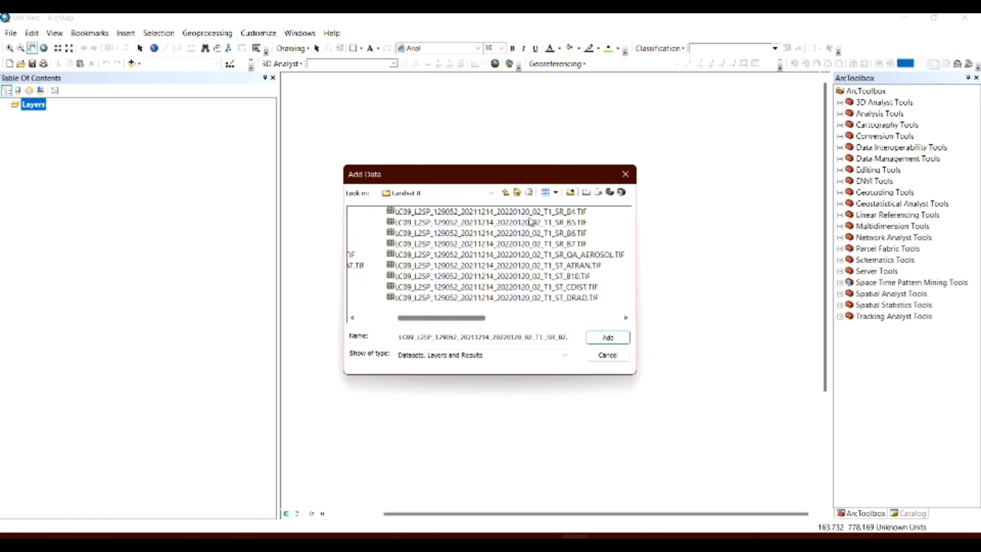
key("shift+Down")
key("shift+Down")
key("shift+Down")
key("shift+Down")
key("shift+Down")
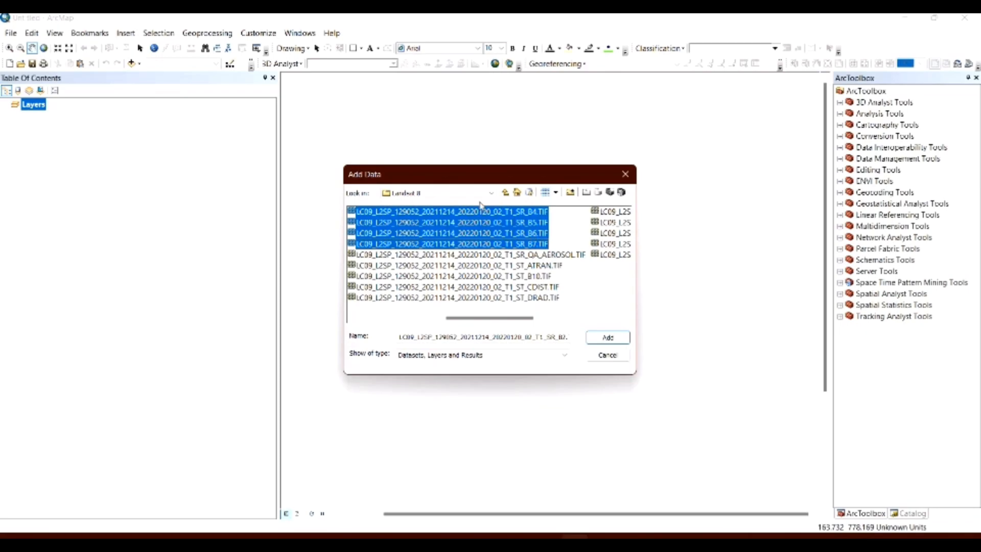
left_click(600, 336)
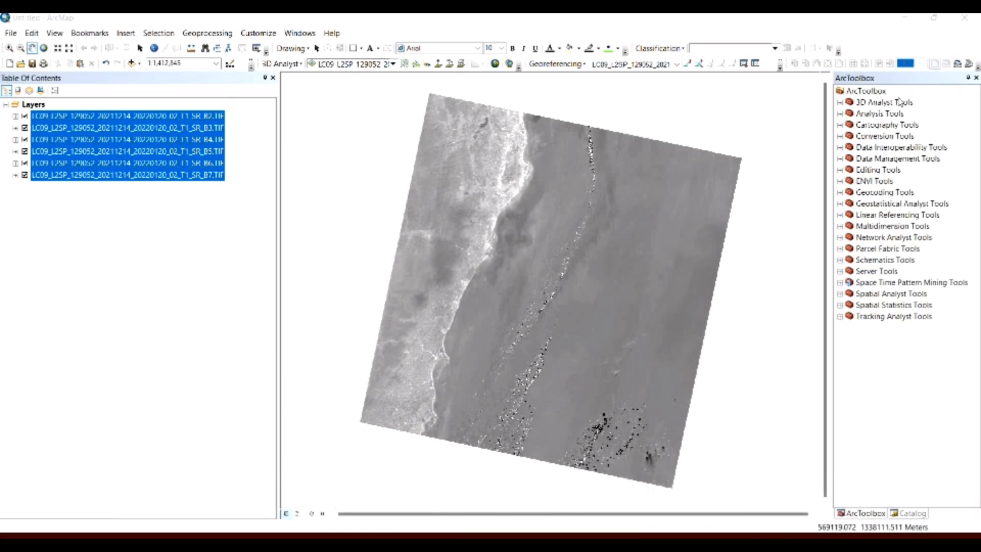
Add the Tasseled Cap With Landsat toolbox matching the ArcMap version from the tasseled cap folder in Downloads\Programs to ArcToolbox.
right_click(876, 97)
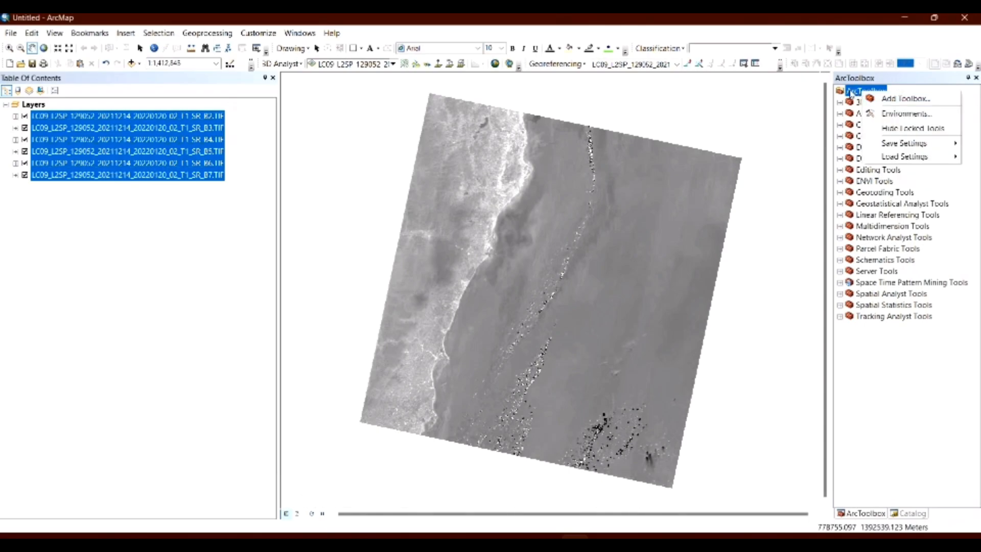
left_click(898, 99)
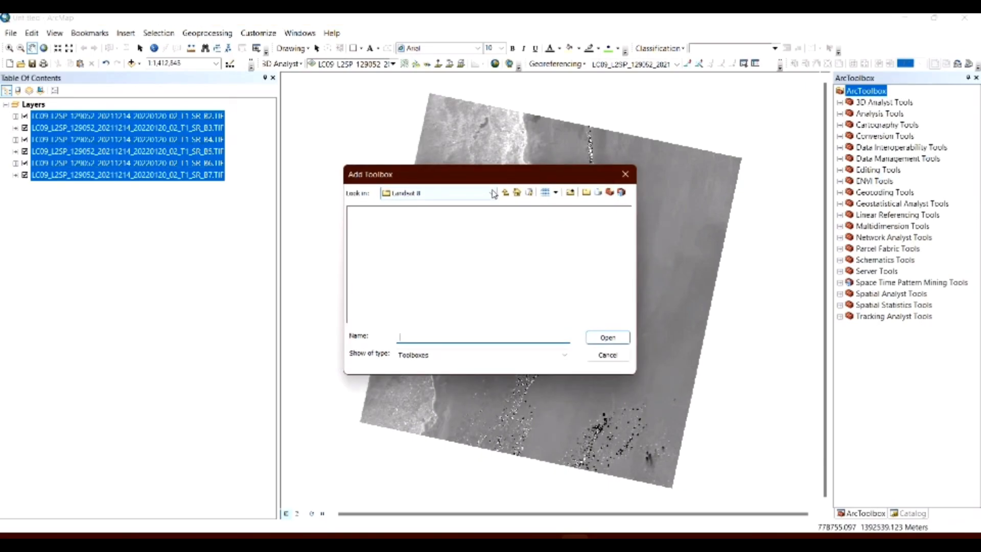
left_click(487, 193)
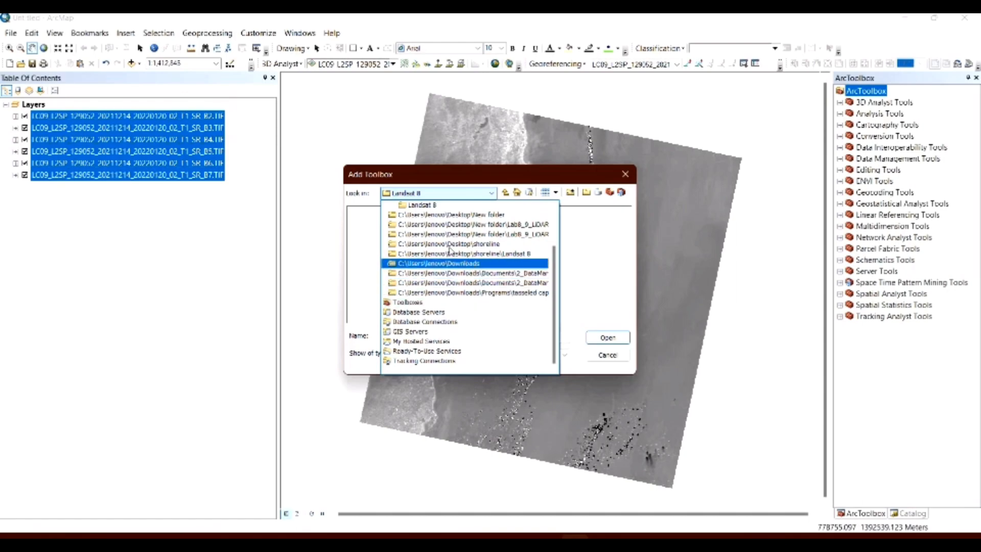
left_click(444, 263)
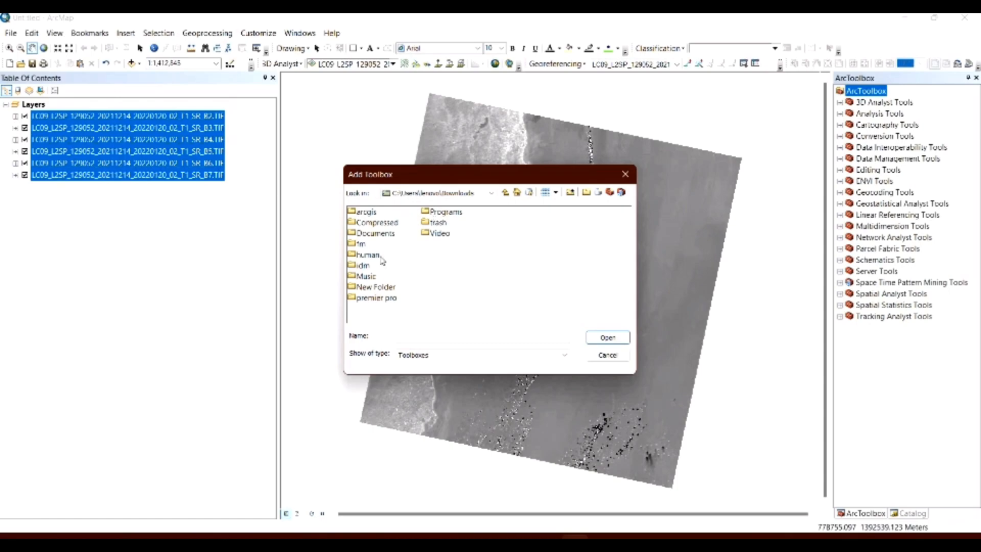
double_click(445, 212)
double_click(377, 243)
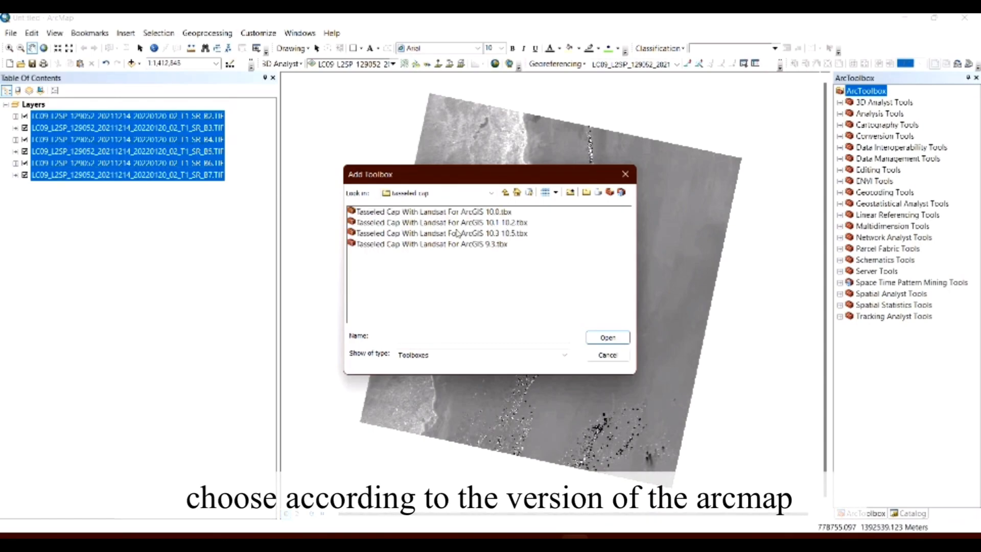
left_click(618, 343)
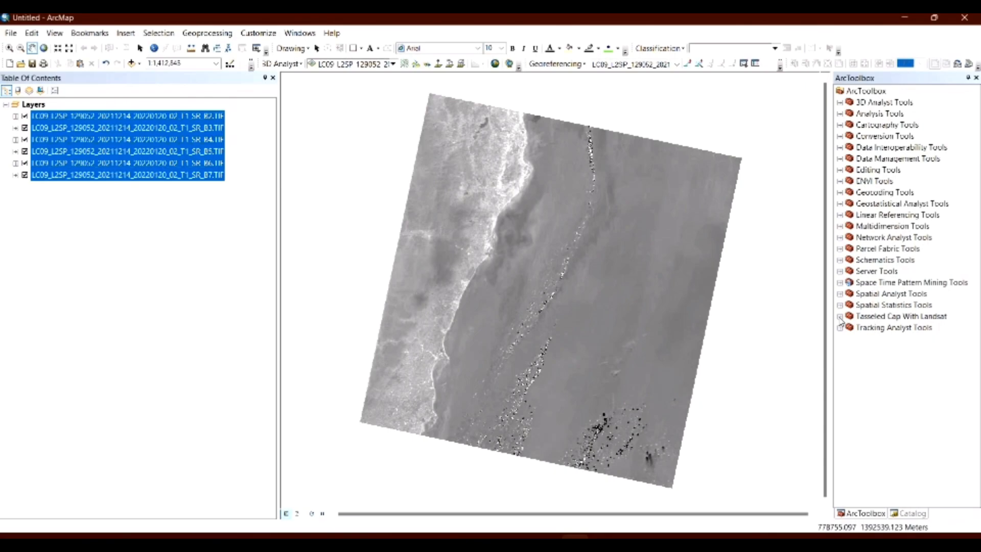
Run Landsat 8 OLI Tasseled Cap on SR_B2 to SR_B7, outputting brightness, Greenness and wetness rasters to shoreline\New Folder.
left_click(839, 317)
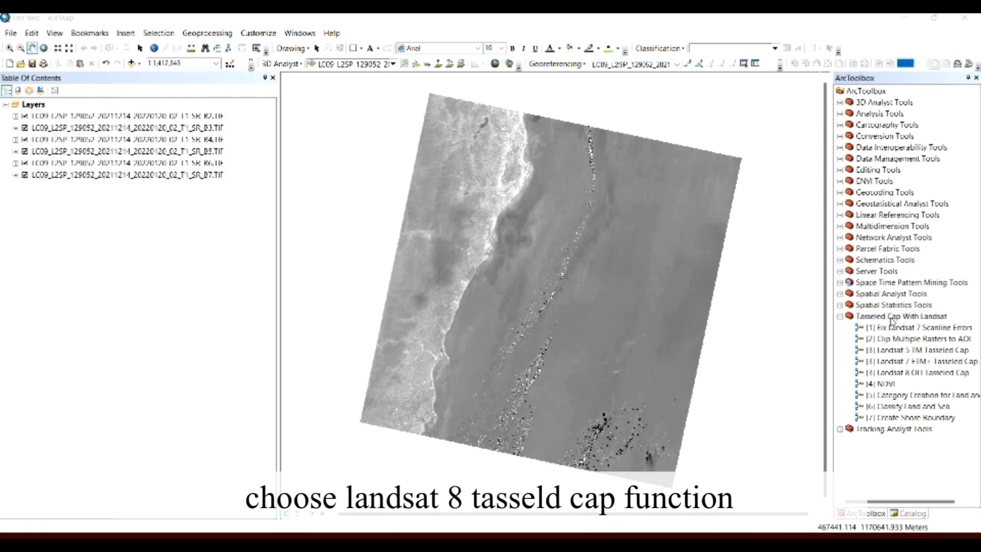
double_click(917, 373)
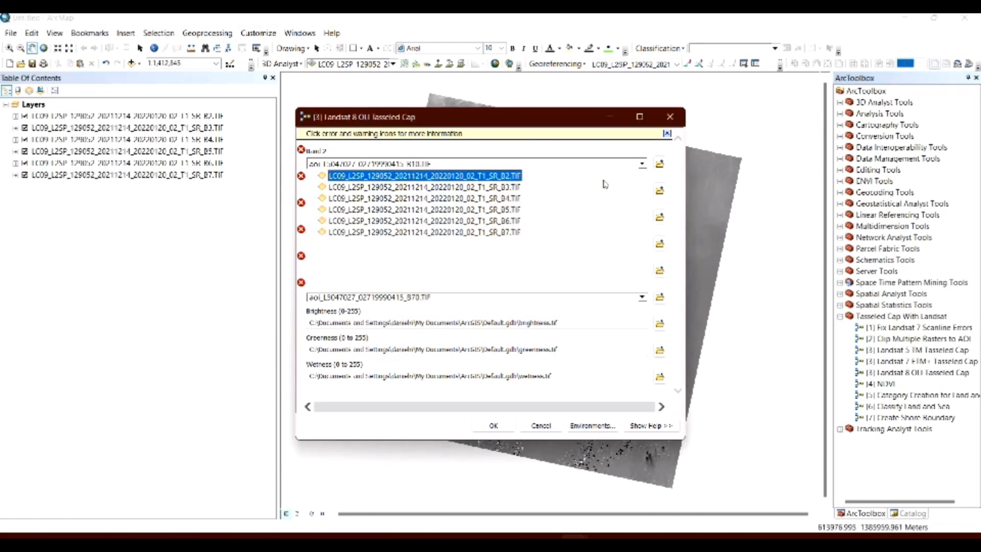
key("Return")
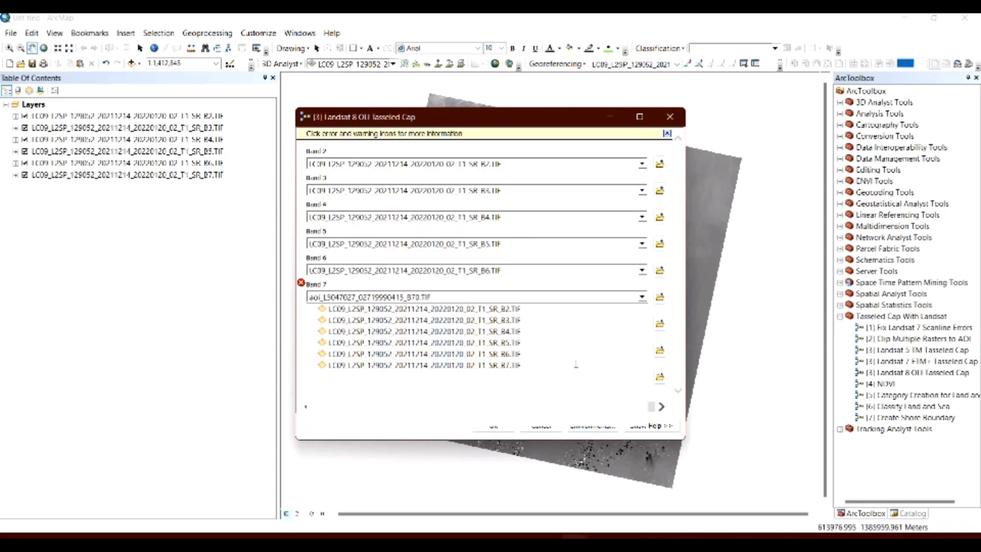
left_click(577, 363)
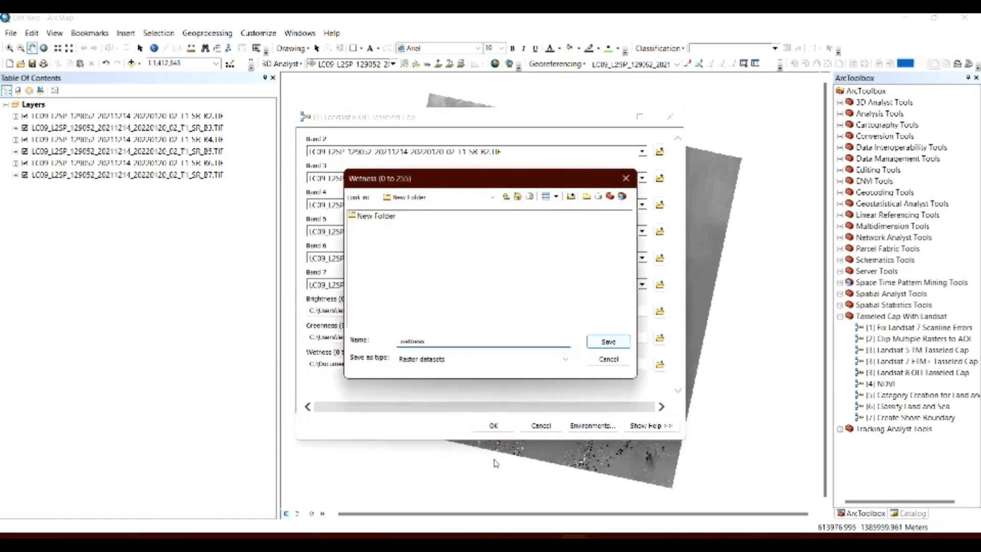
key("Return")
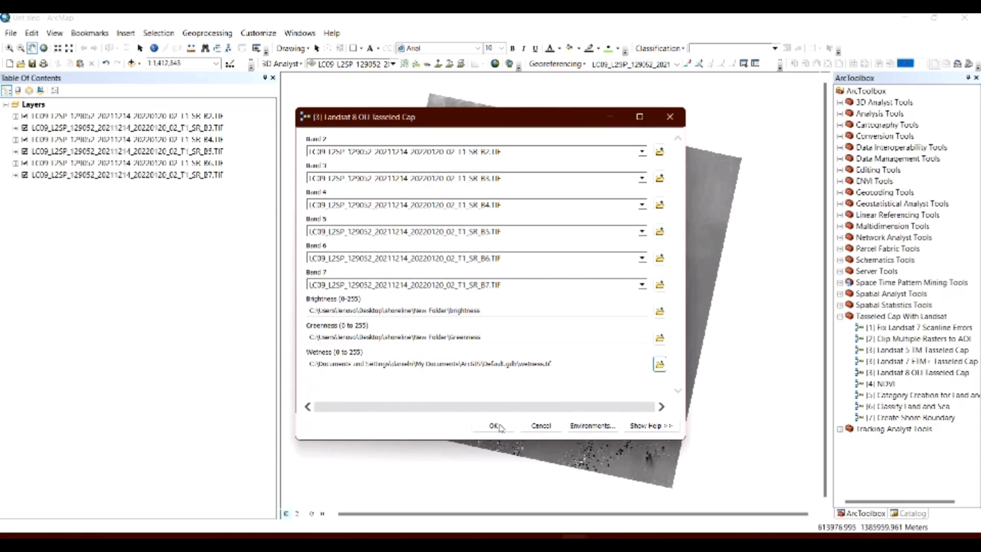
left_click(498, 427)
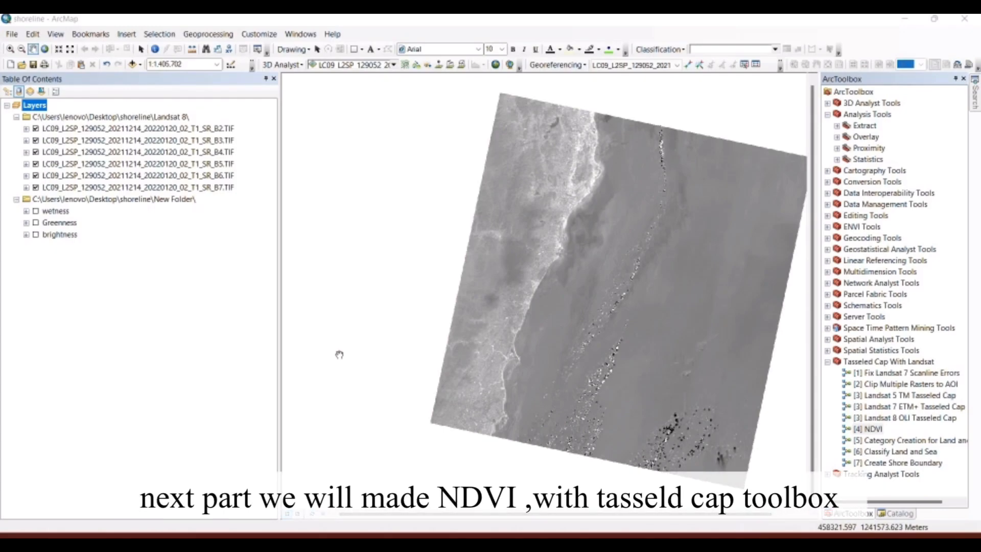
Open the Tasseled Cap toolbox's NDVI tool and set SR_B4 as the red band and SR_B5 as the near-infrared band.
left_click(827, 362)
left_click(827, 362)
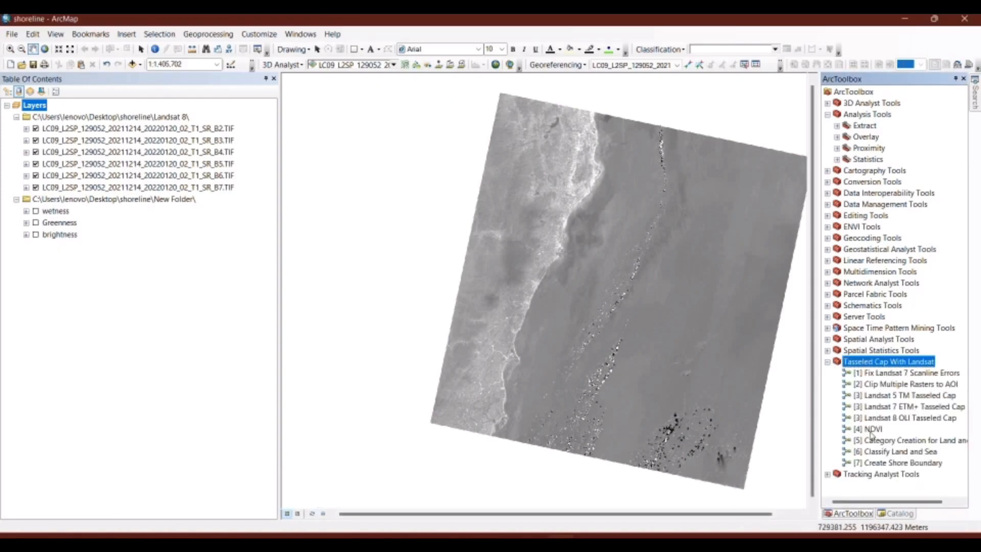
left_click(870, 429)
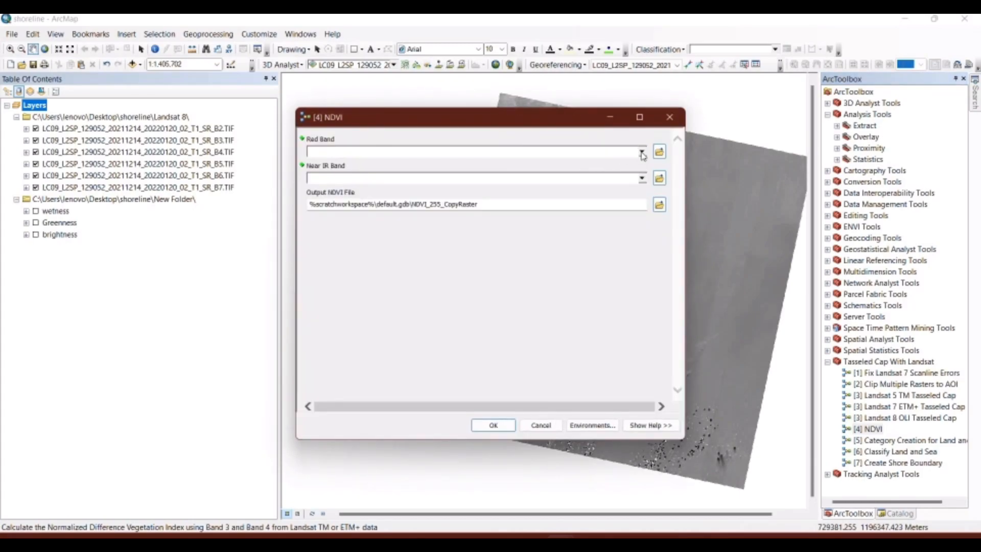
left_click(641, 152)
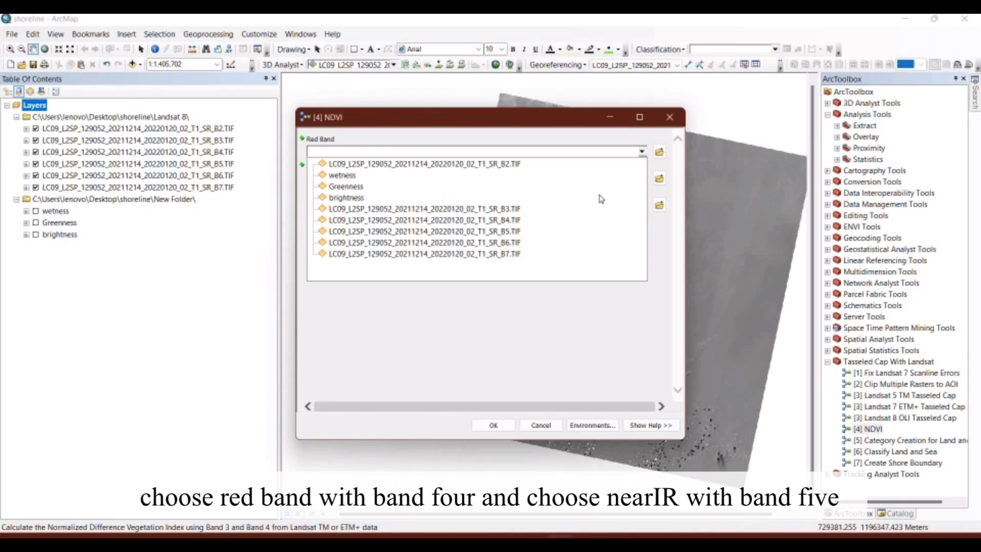
left_click(642, 179)
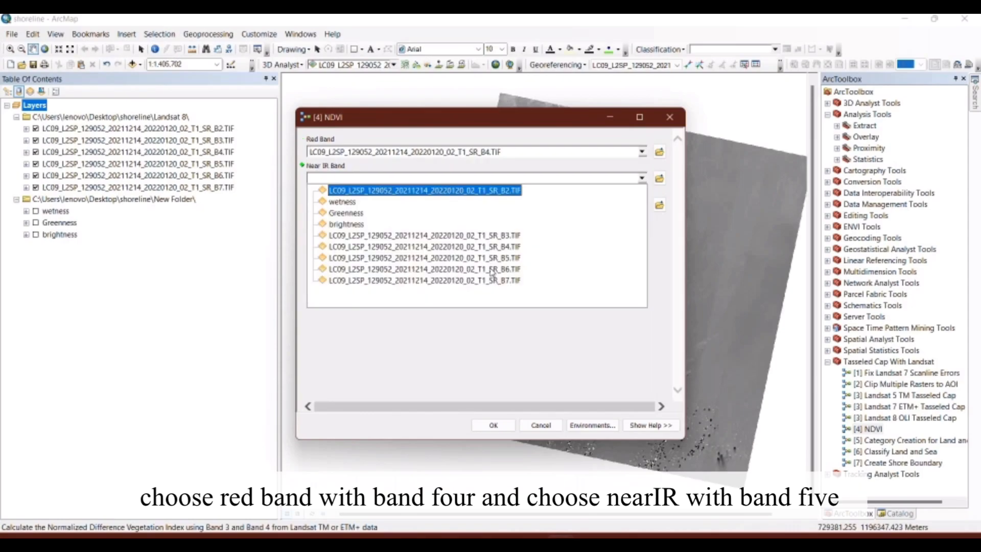
left_click(565, 256)
Set the NDVI output file to NDVI in shoreline\New Folder and run the tool.
left_click(660, 205)
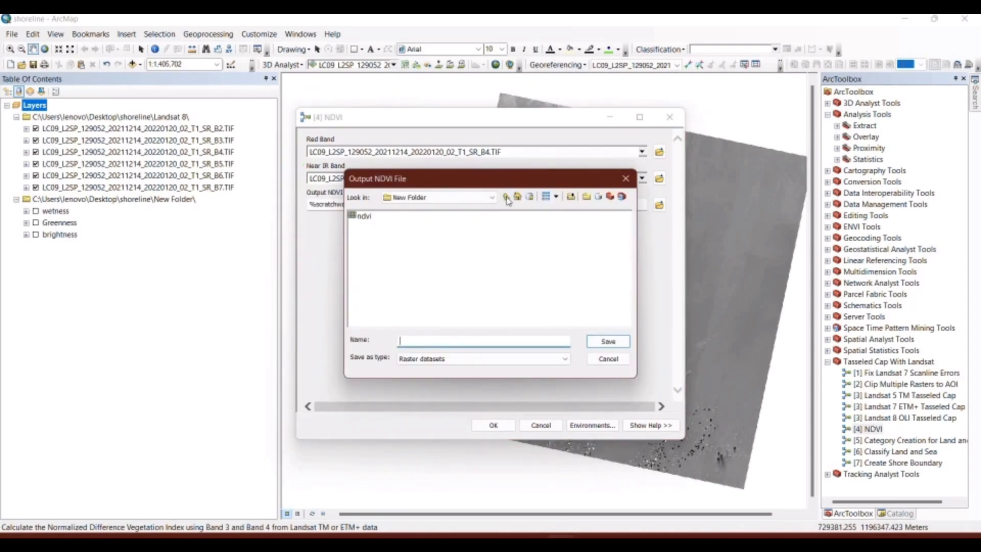
type("NDVI")
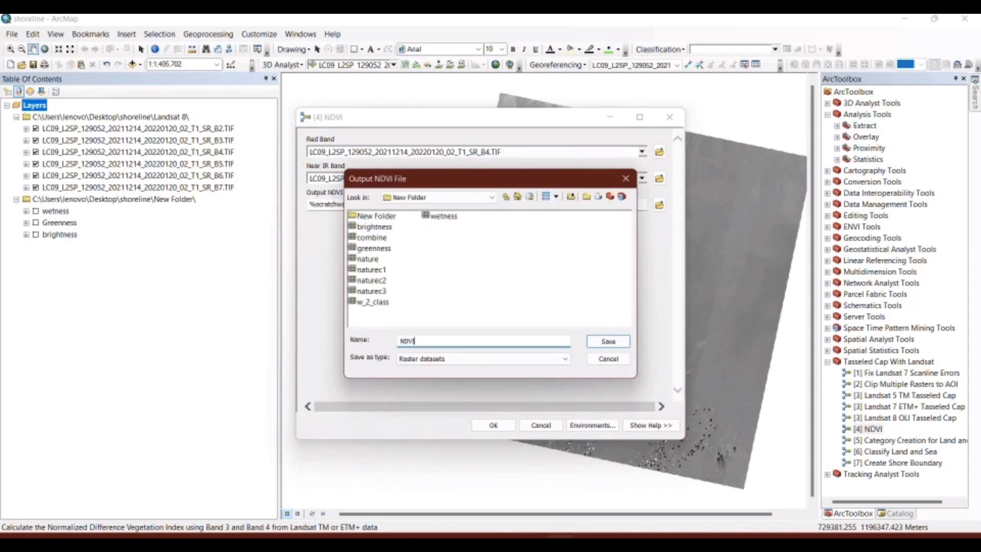
left_click(603, 342)
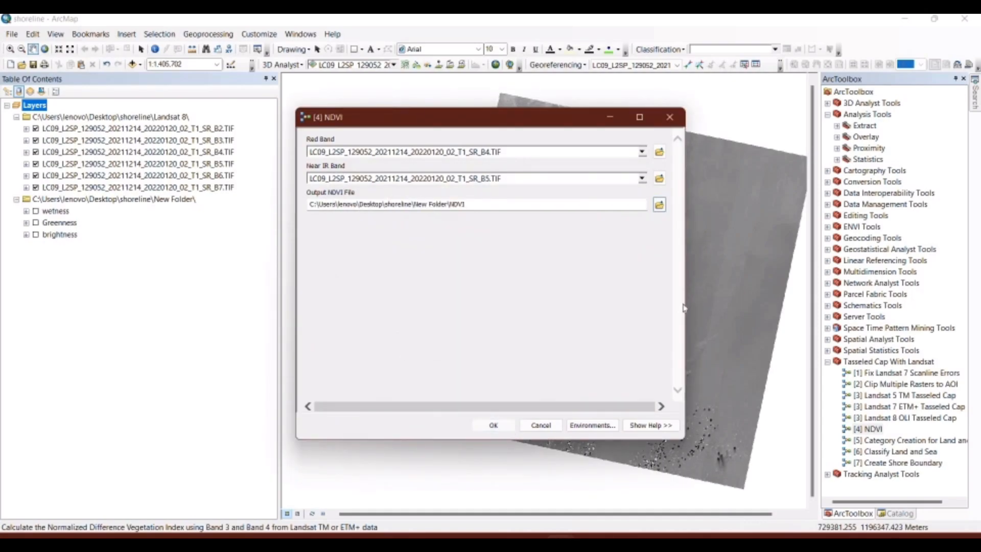
key("Return")
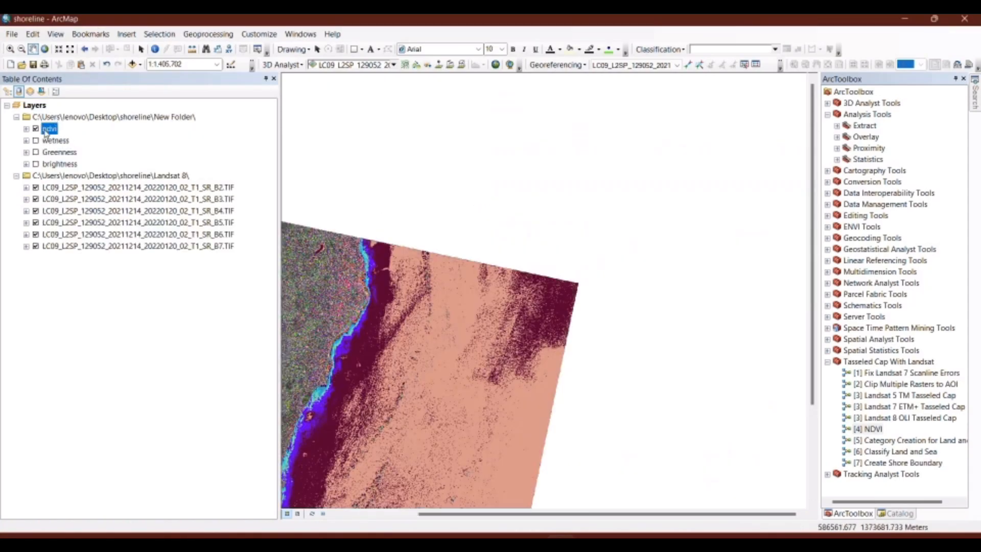
right_click(44, 129)
left_click(89, 193)
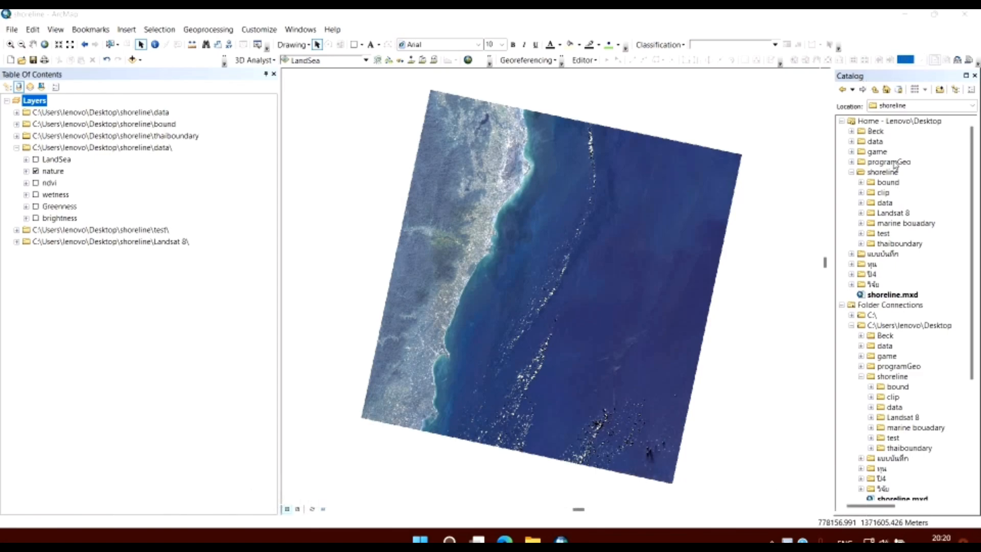
Start a new shapefile in the shoreline\bound folder, named Boundary with feature type Polygon.
right_click(889, 182)
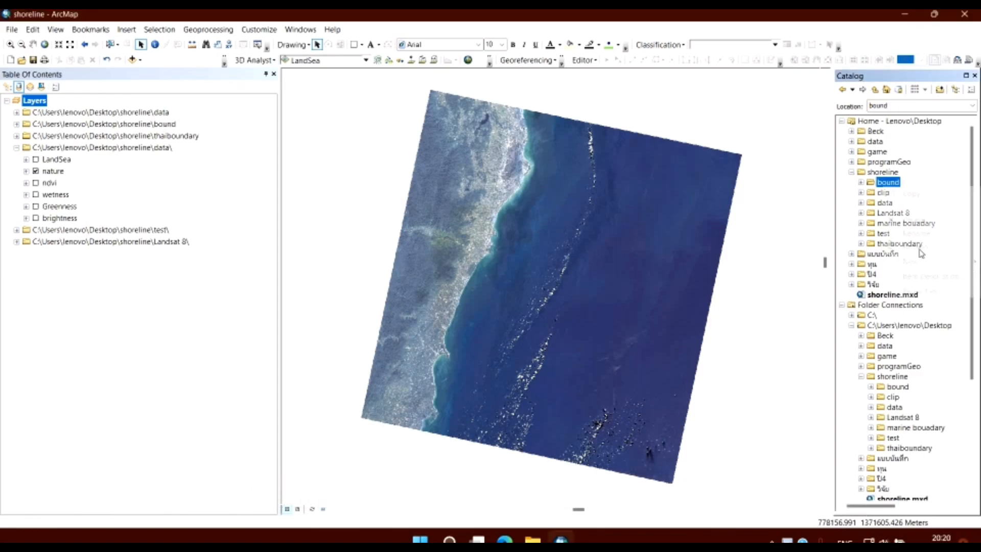
mouse_move(912, 261)
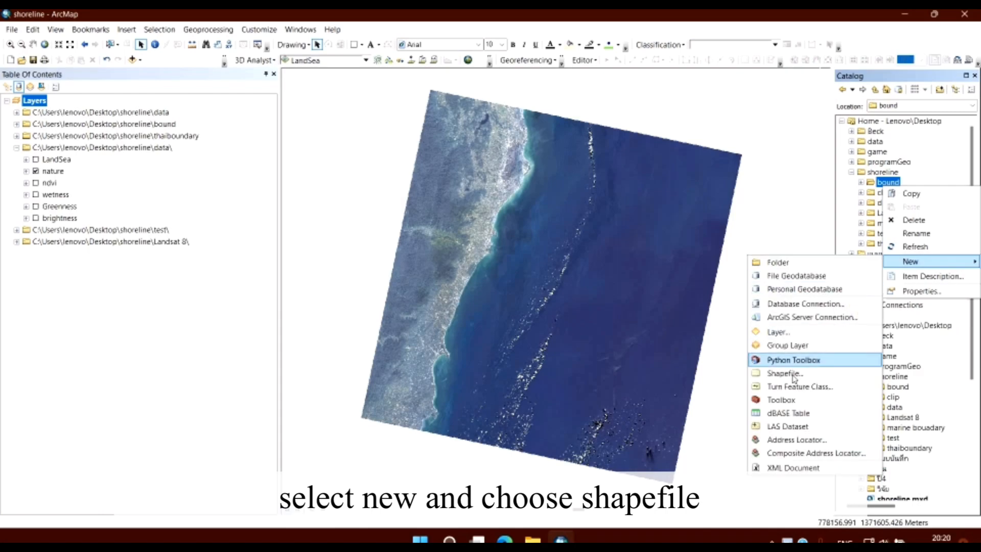
left_click(793, 374)
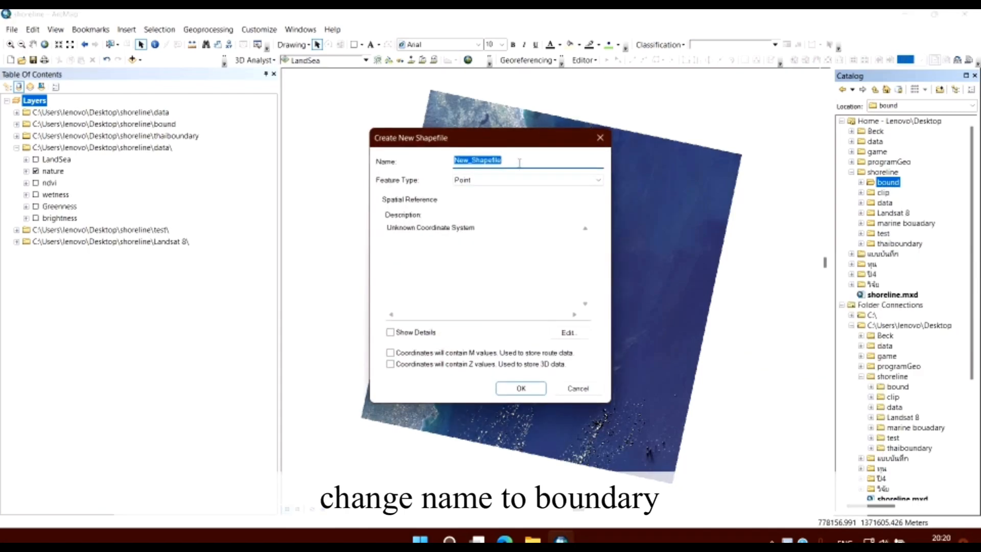
type("Boundary")
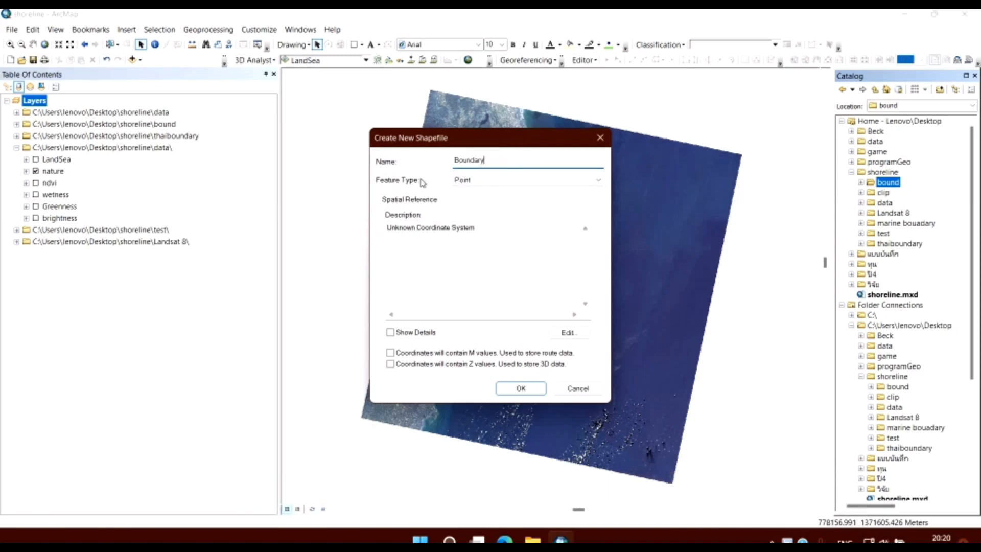
left_click(477, 181)
left_click(468, 207)
Assign the WGS 1984 UTM Zone 47N coordinate system to the new shapefile and create it.
left_click(568, 332)
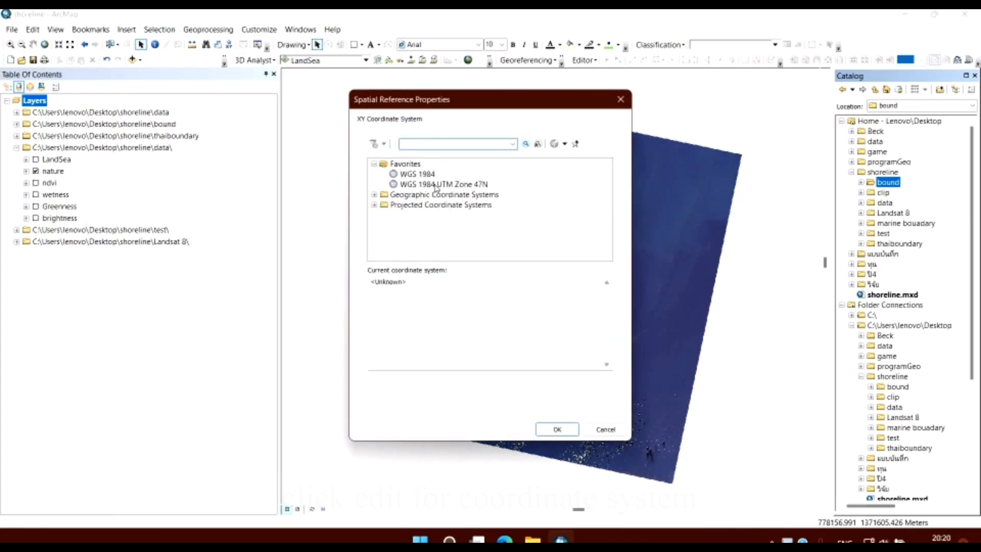
left_click(394, 185)
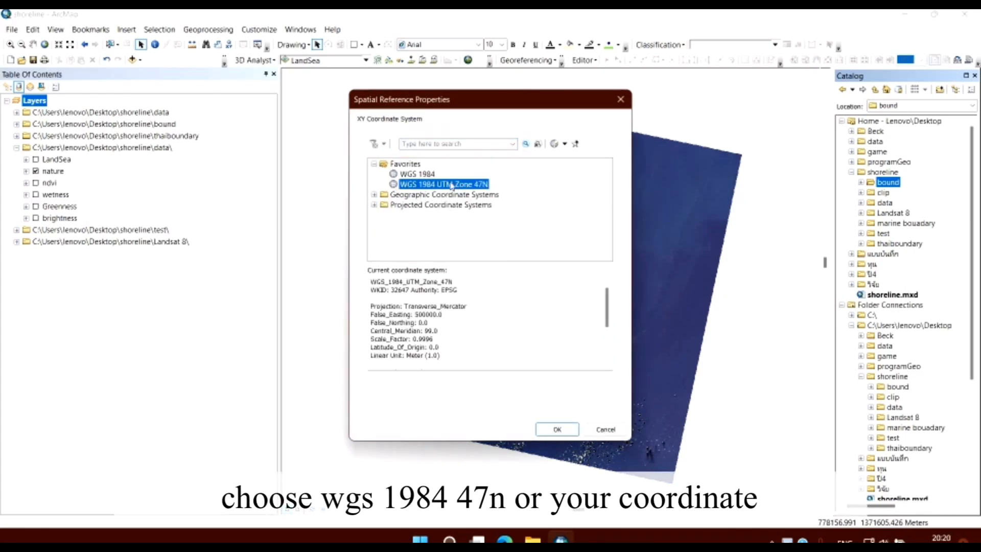
left_click(550, 430)
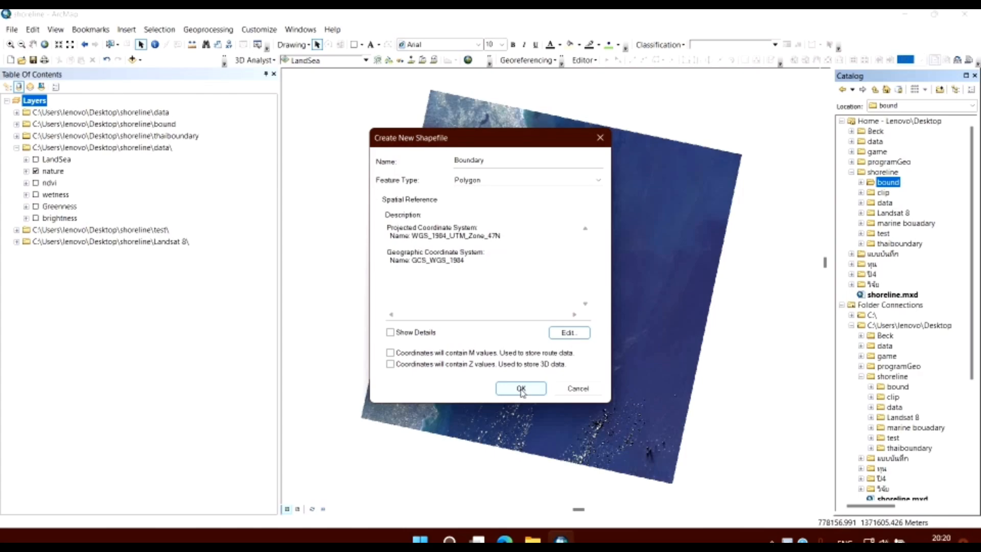
left_click(520, 389)
Start an edit session on the new Boundary shapefile from the shoreline\bound folder.
left_click(36, 136)
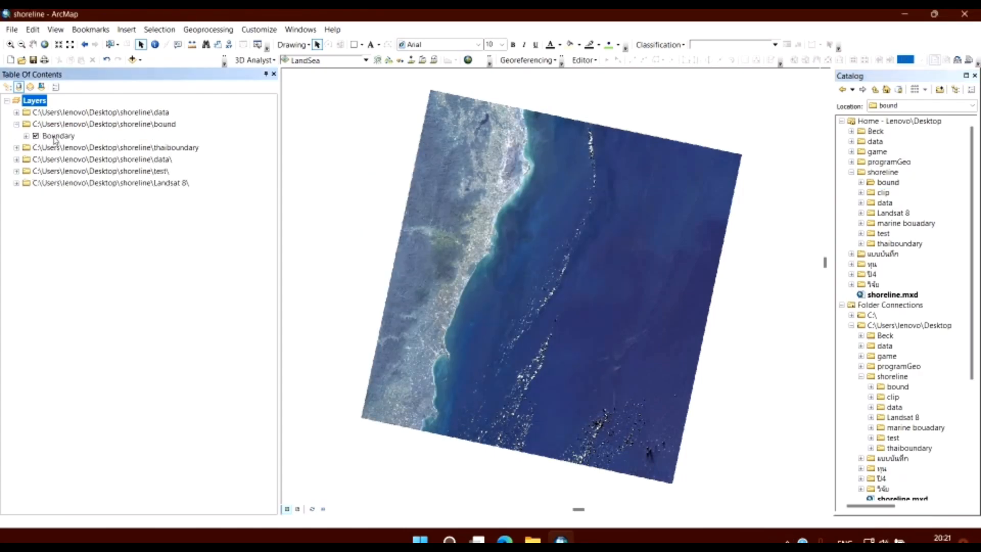
left_click(59, 135)
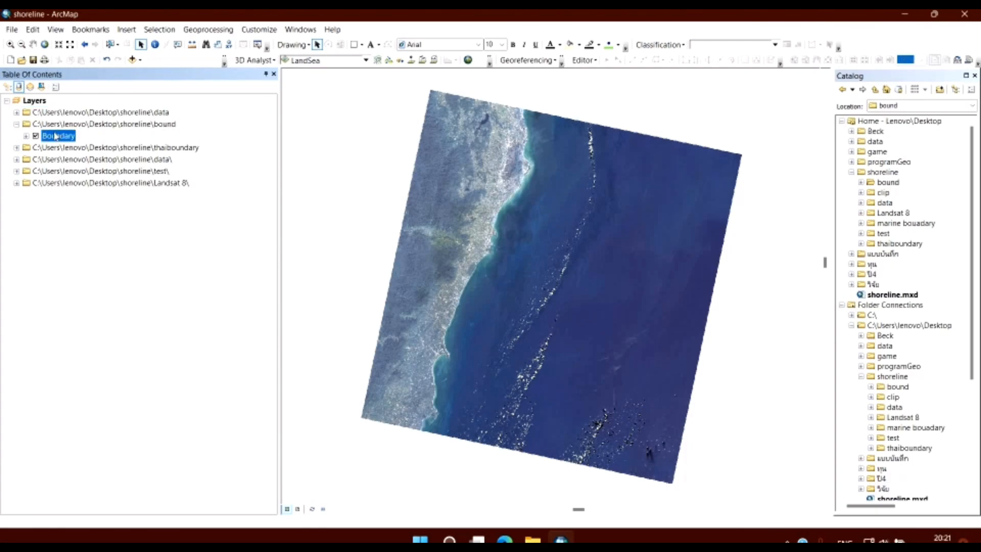
left_click(584, 60)
left_click(610, 75)
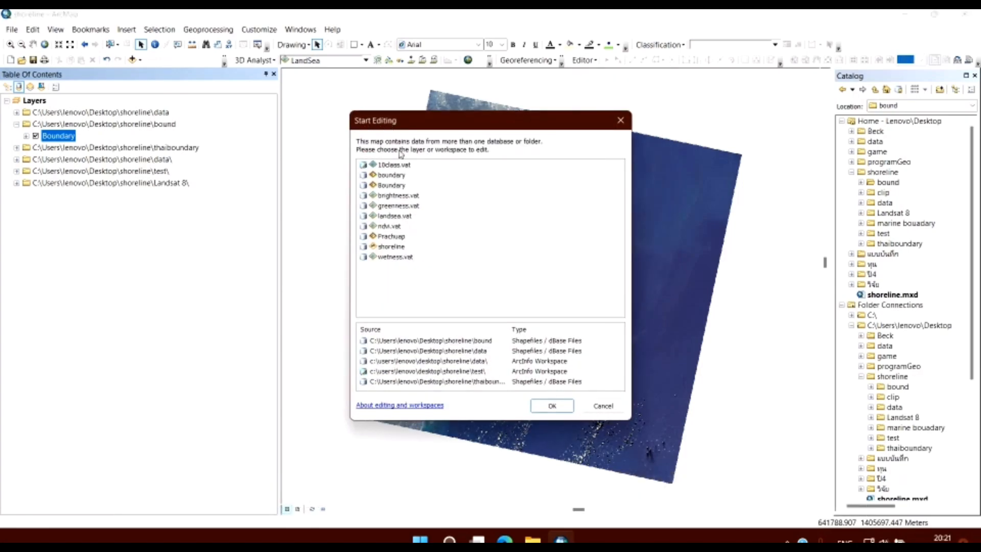
left_click(392, 186)
left_click(549, 404)
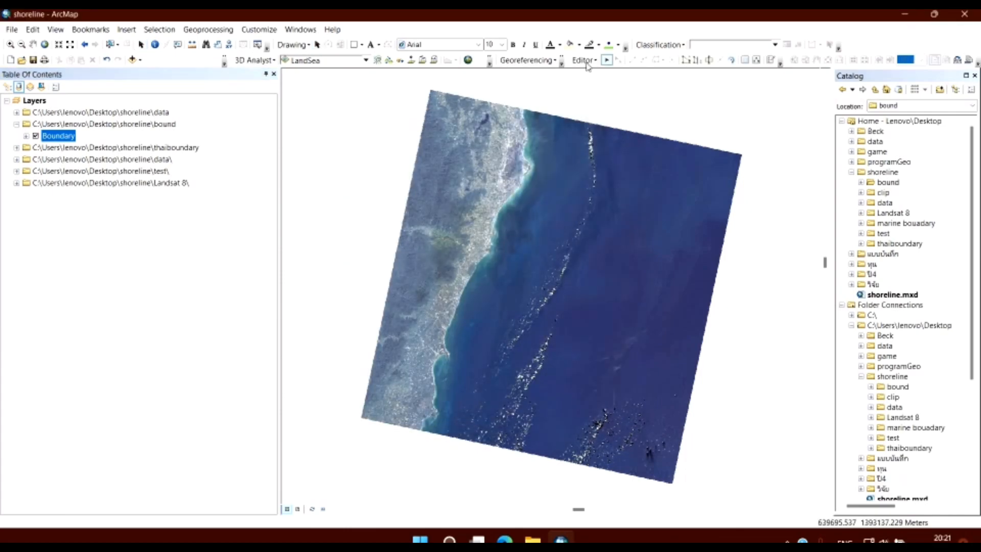
Open the Create Features window and digitize a four-sided Boundary polygon with straight segments along the coastal strip, from the image's north edge to its south edge.
left_click(585, 60)
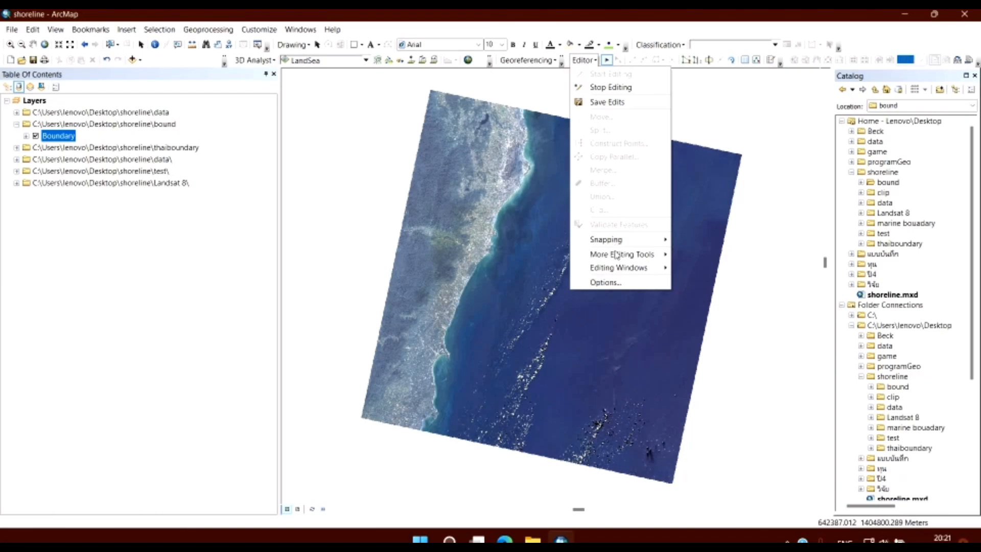
mouse_move(624, 257)
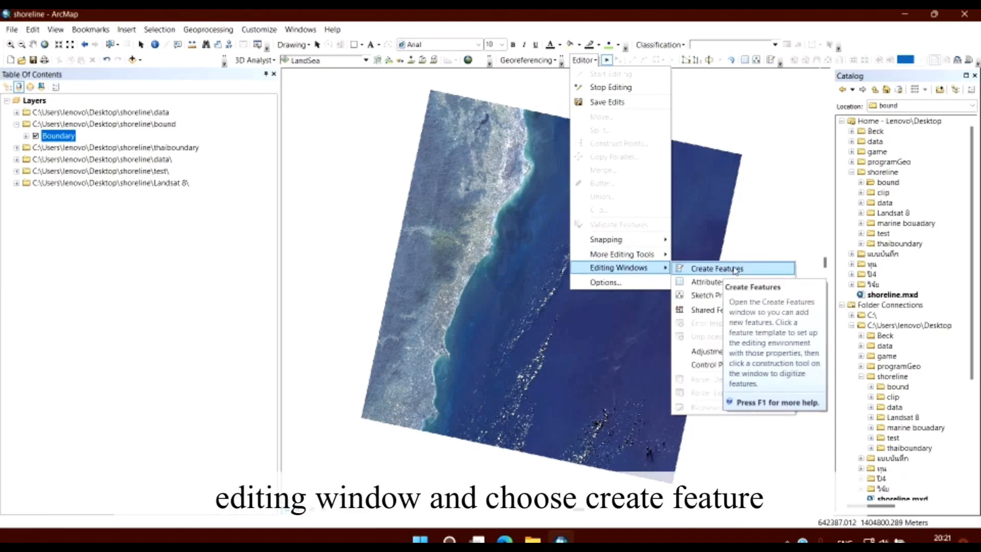
left_click(720, 268)
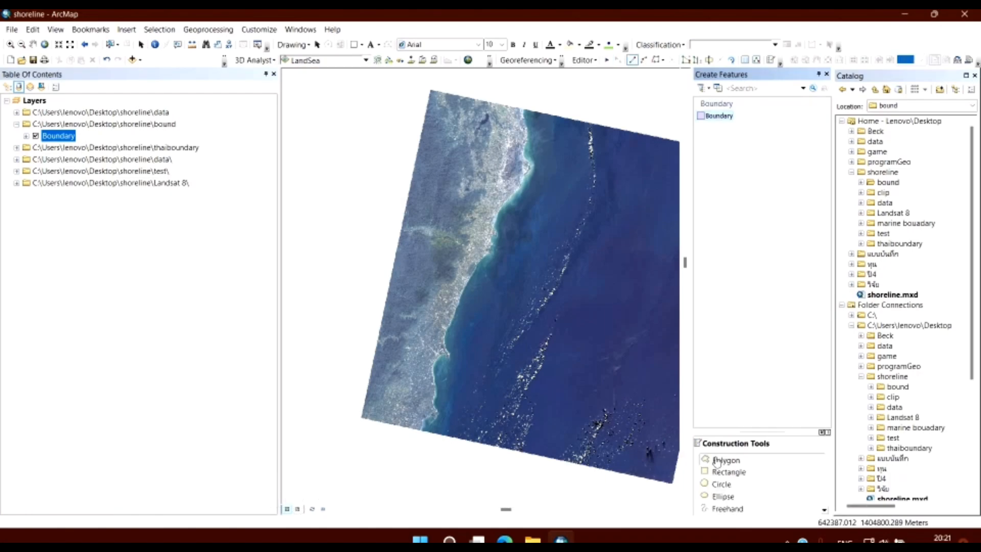
left_click(714, 461)
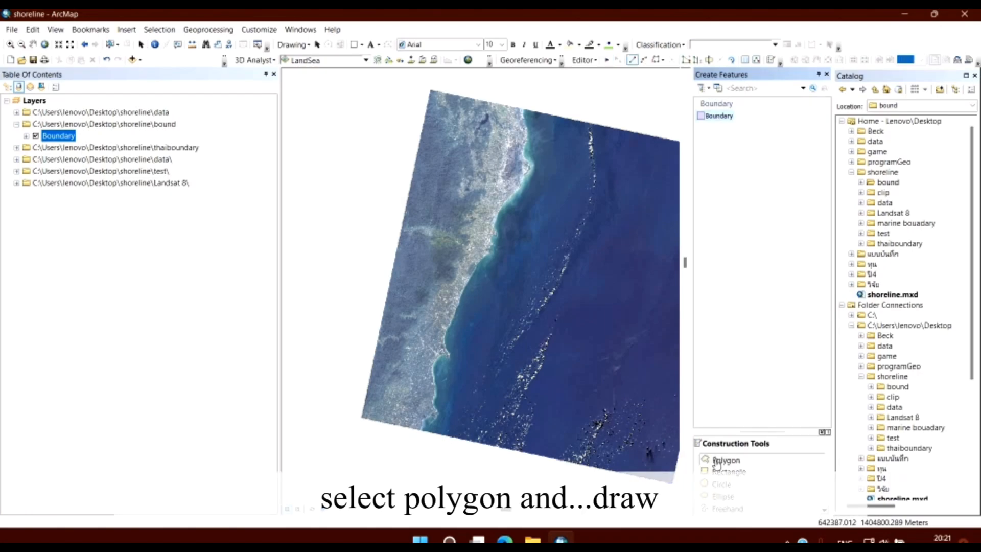
left_click(633, 62)
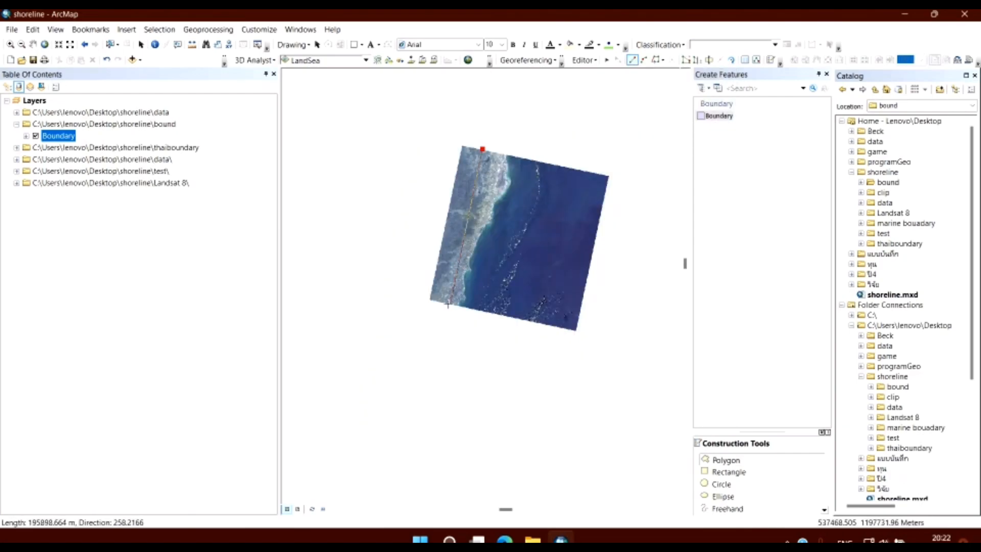
left_click(445, 303)
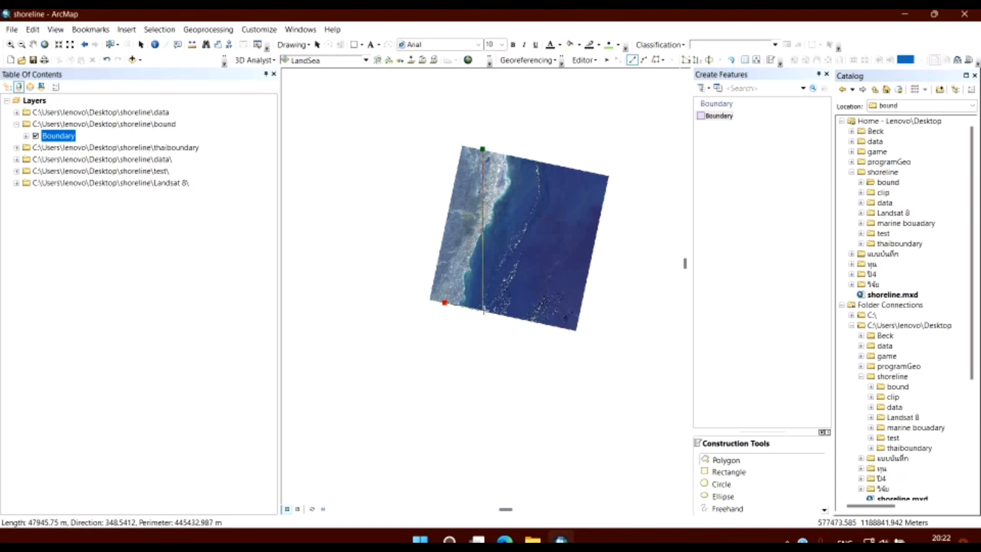
left_click(484, 310)
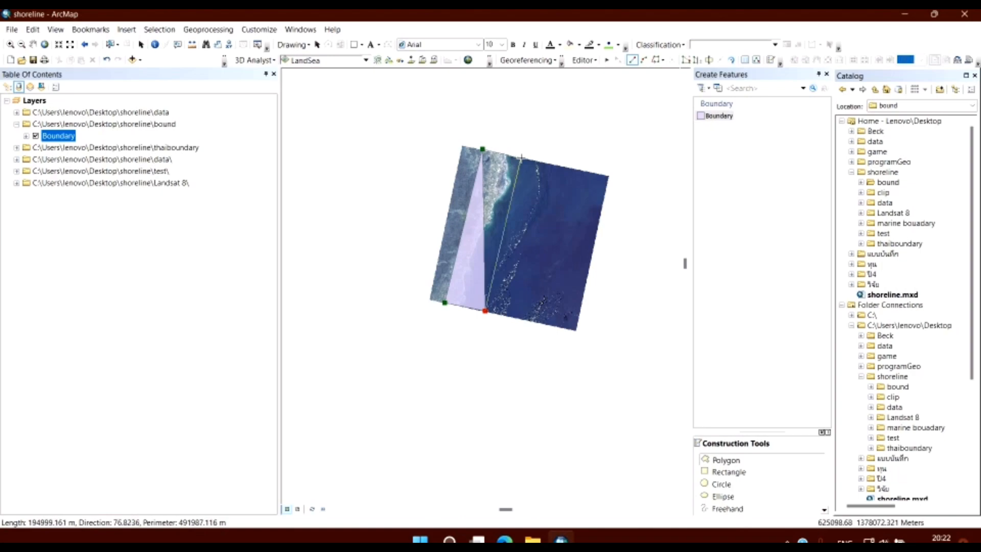
left_click(520, 157)
left_click(481, 148)
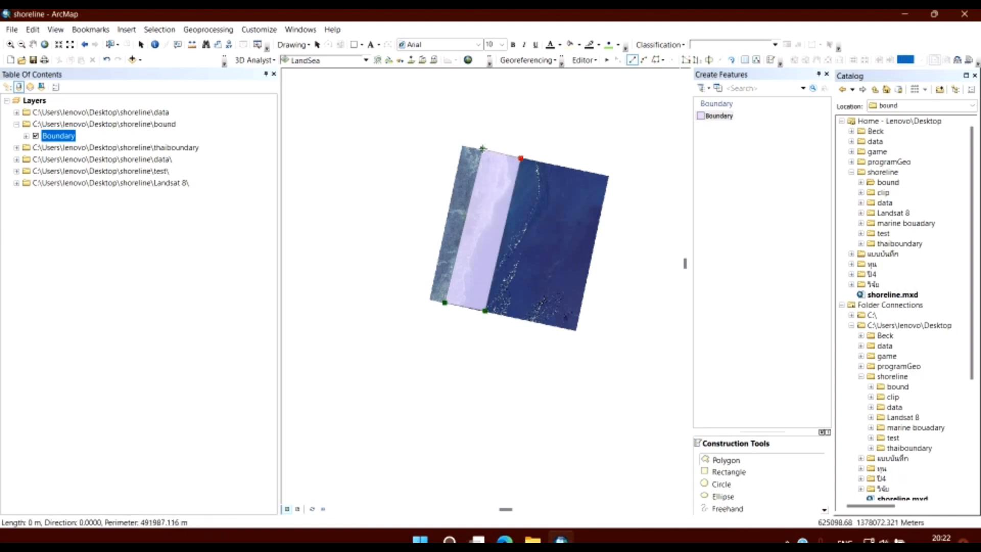
double_click(483, 149)
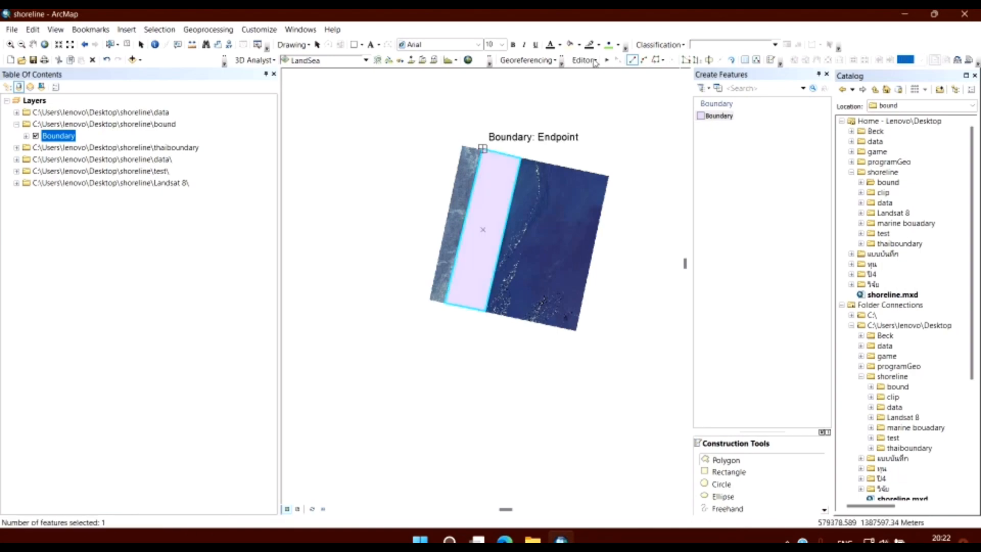
Stop the edit session and save the edits to the Boundary polygon.
left_click(583, 60)
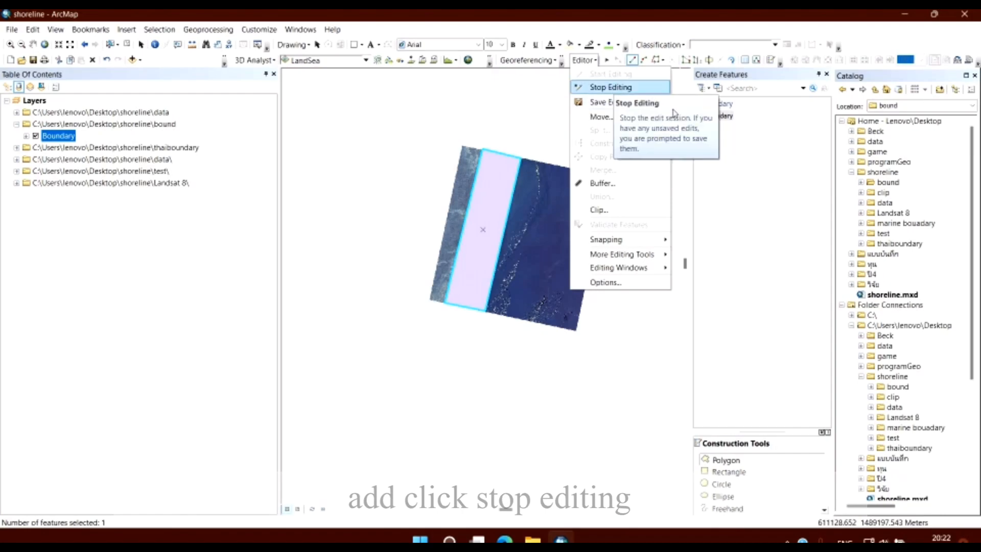
left_click(615, 88)
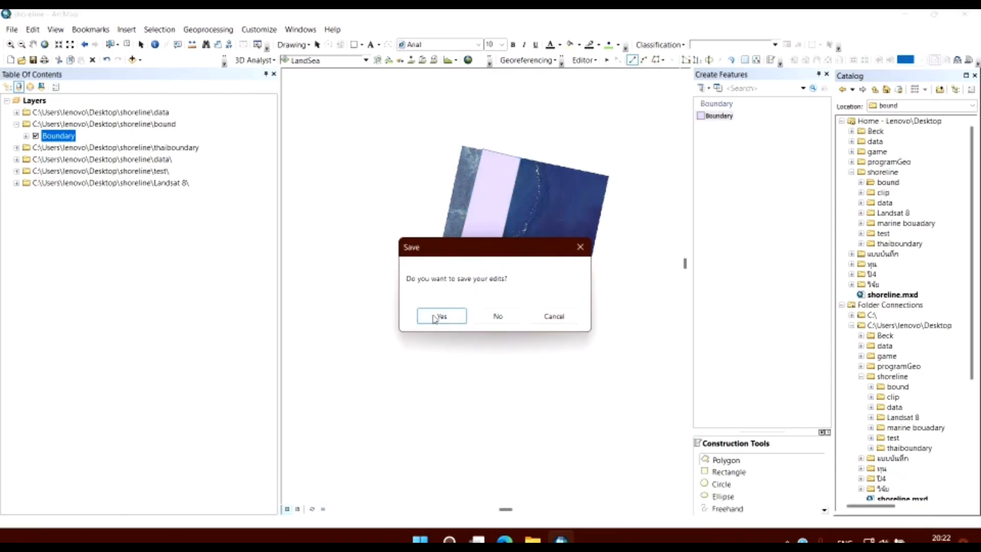
left_click(443, 315)
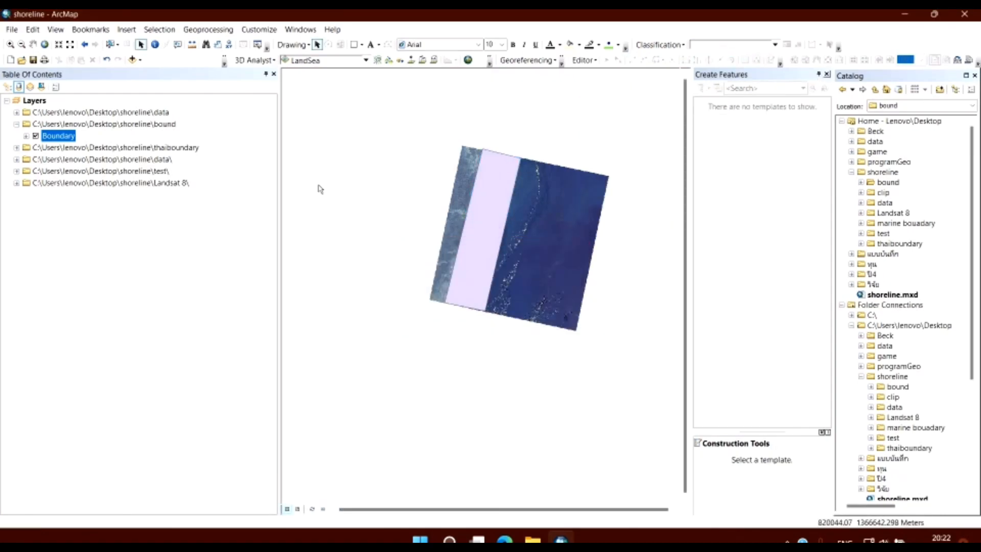
Hide the Boundary layer and turn on the brightness raster in the data group.
left_click(36, 136)
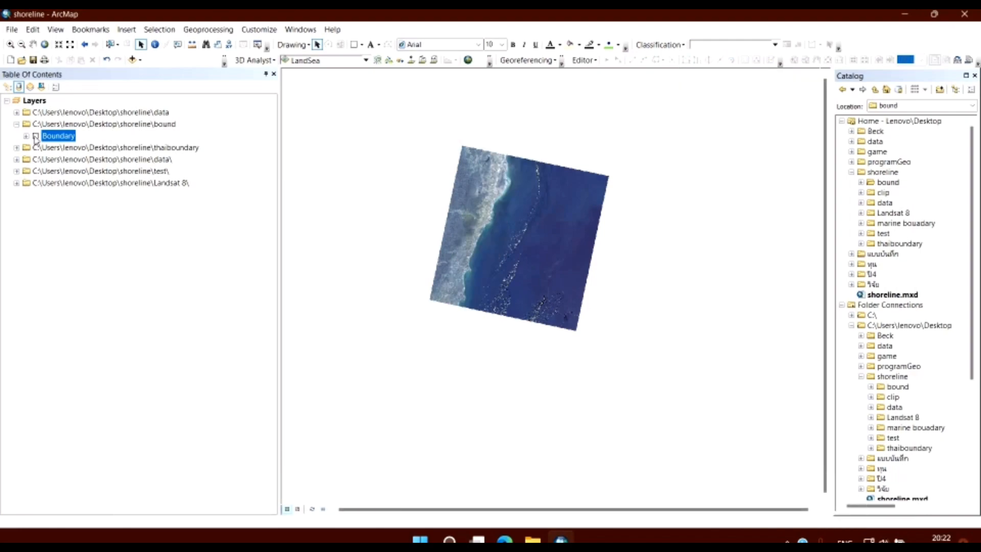
left_click(35, 136)
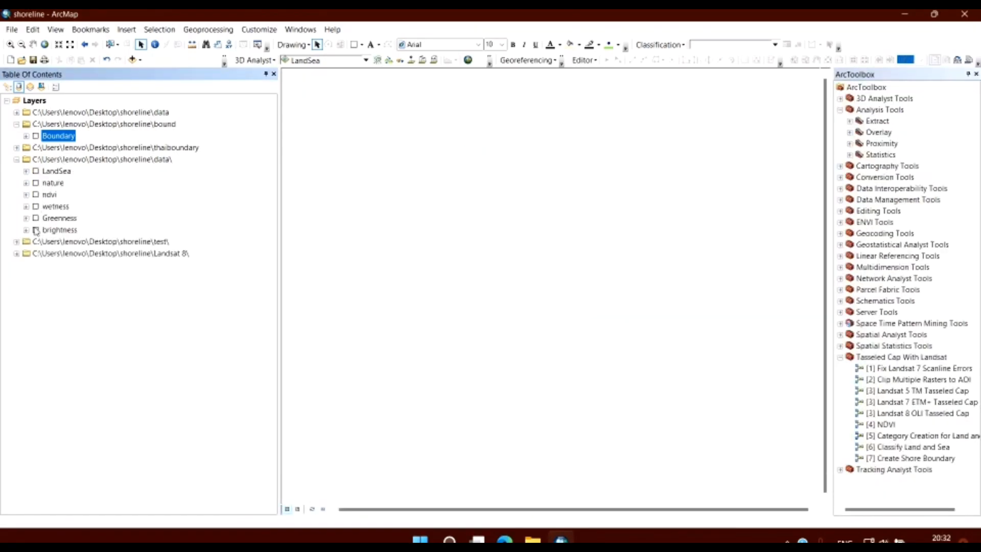
left_click(36, 230)
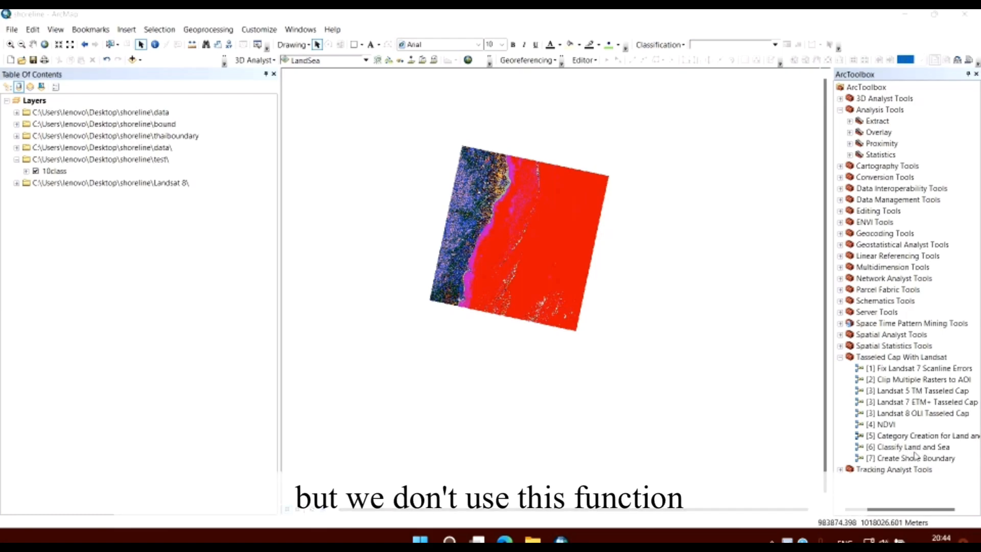
Open the Spatial Analyst Reclassify tool and set 10class as the input raster.
left_click(840, 356)
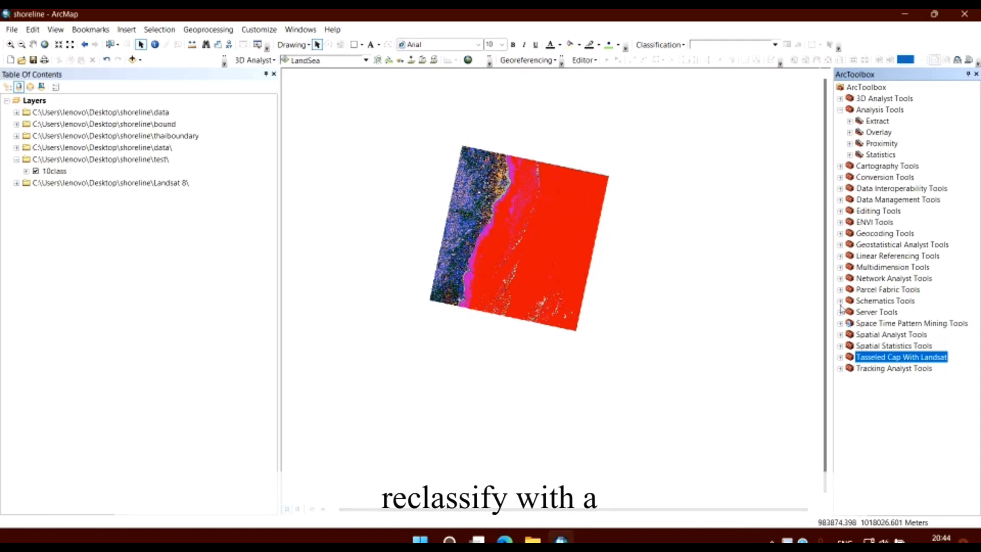
left_click(839, 335)
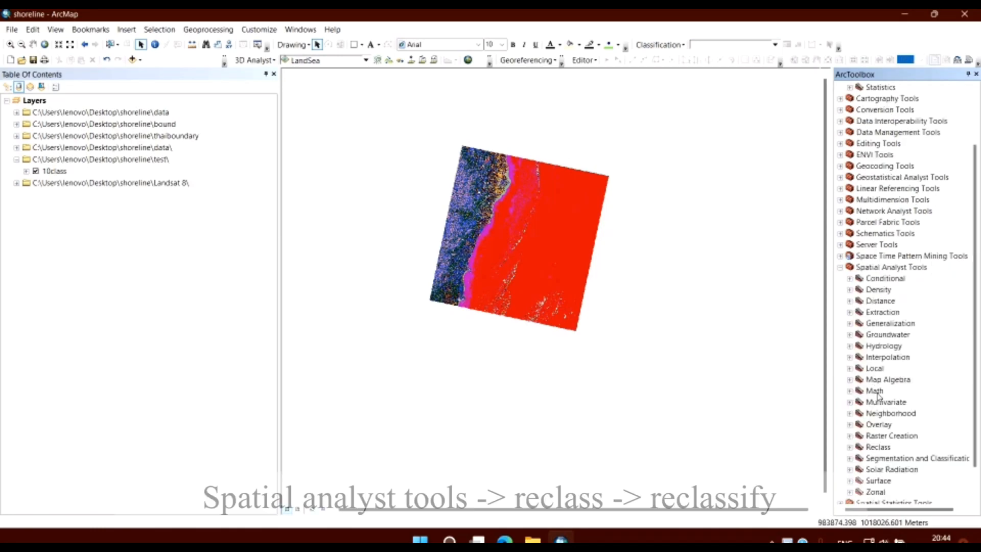
left_click(849, 447)
double_click(891, 469)
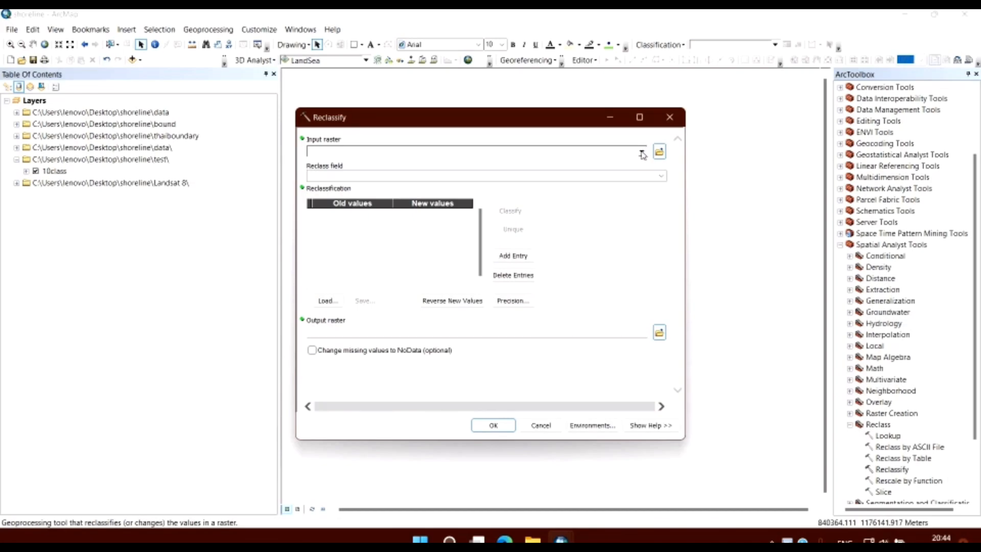
left_click(642, 153)
left_click(337, 172)
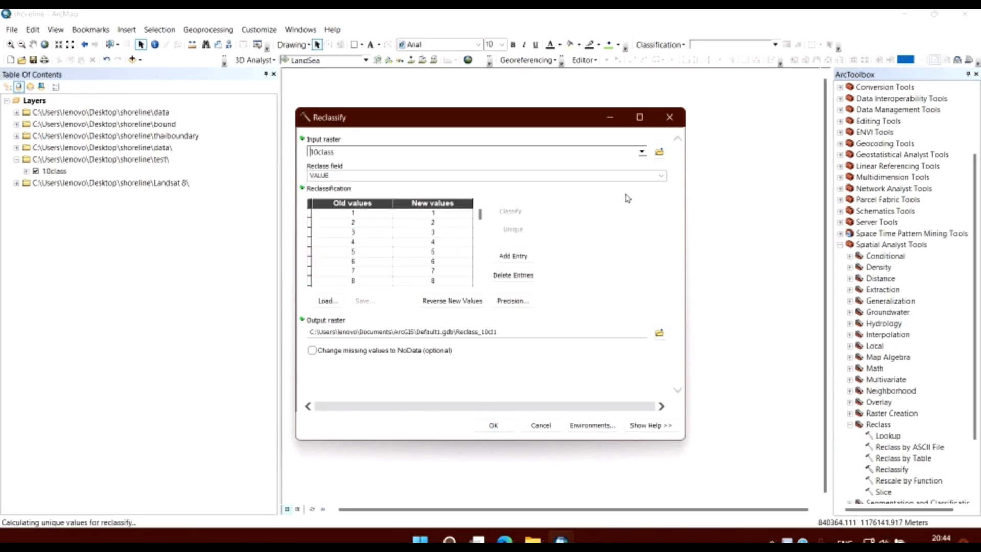
Assign new value 10 to classes 5, 6, 8 and 9 and 0 to all other classes and NoData, and name the output raster LandSea.
left_click(446, 213)
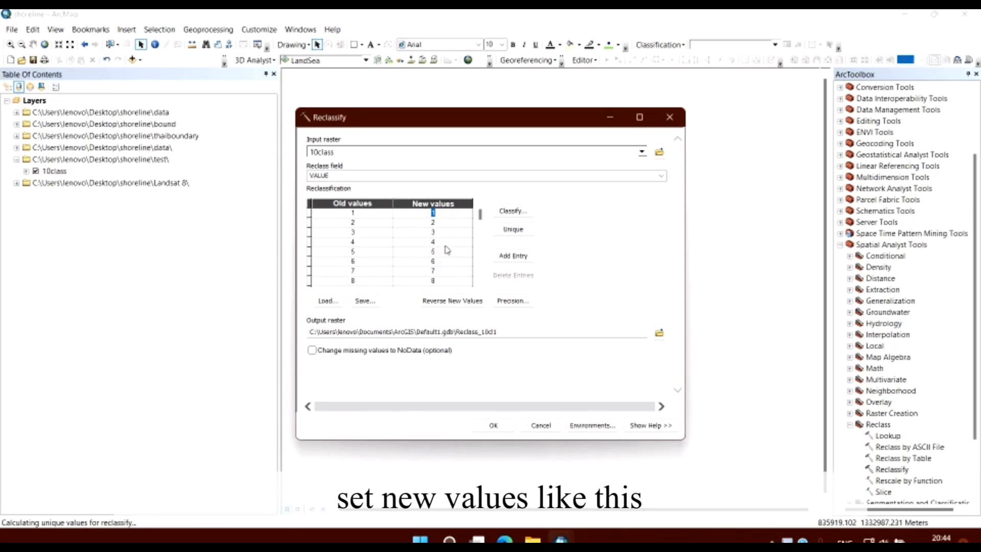
key("Return")
type("0")
key("Return")
type("0")
key("Return")
type("0")
key("Return")
type("10")
key("Return")
type("10")
key("Return")
type("0")
key("Return")
type("10")
key("Return")
type("10")
key("Return")
type("0")
key("Return")
type("0")
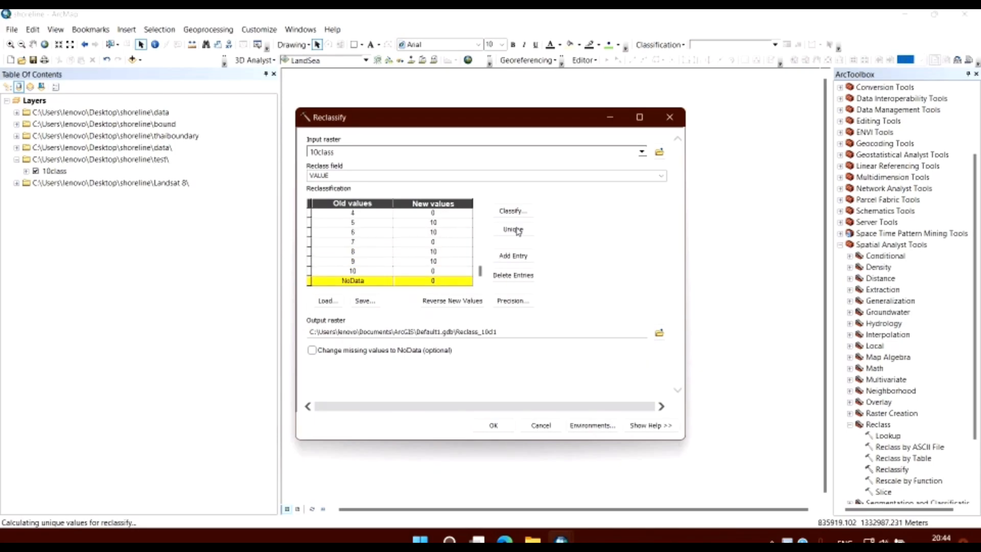
left_click(659, 333)
type("LandSea")
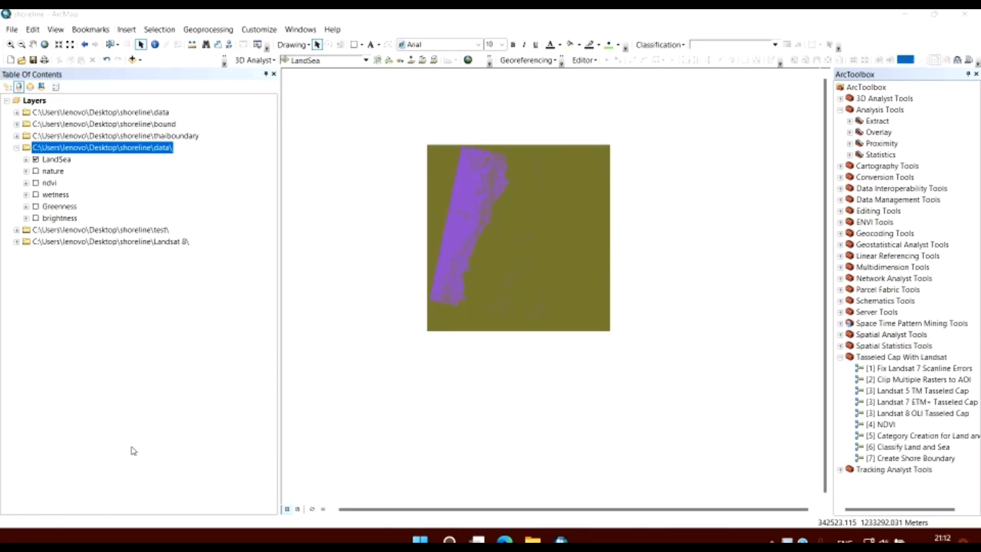
Run Create Shore Boundary on LandSea with boundary as the area of interest, saving the output as shoreline in the bound folder.
double_click(919, 458)
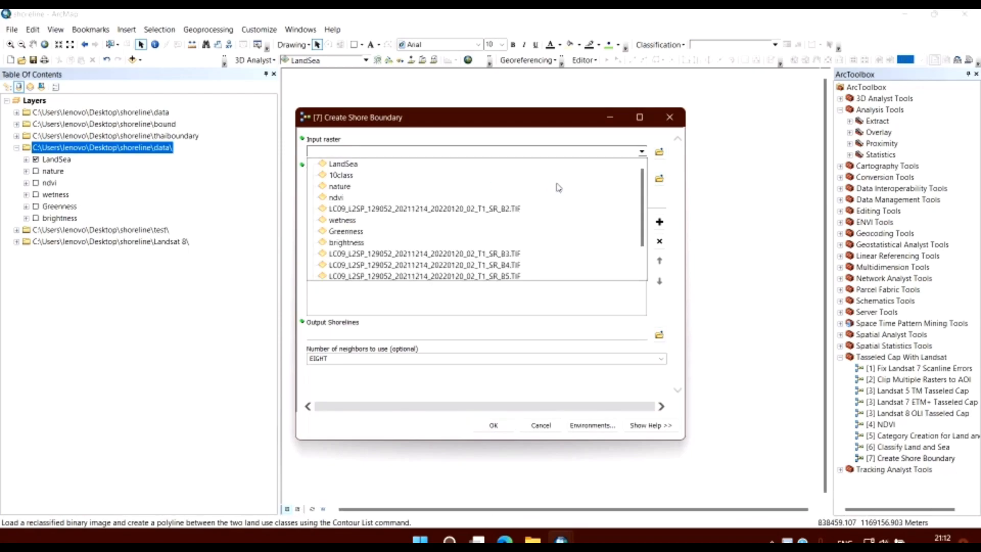
left_click(641, 178)
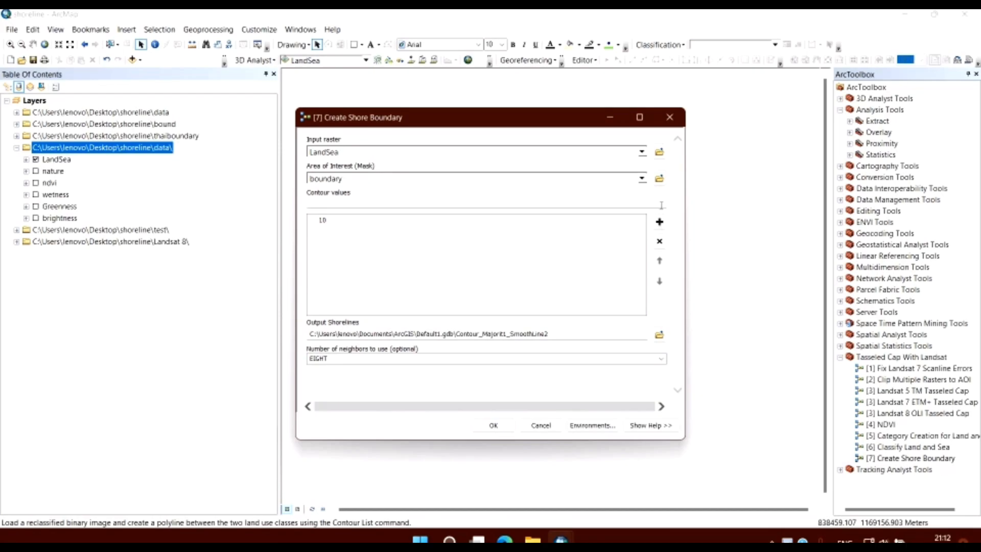
left_click(659, 335)
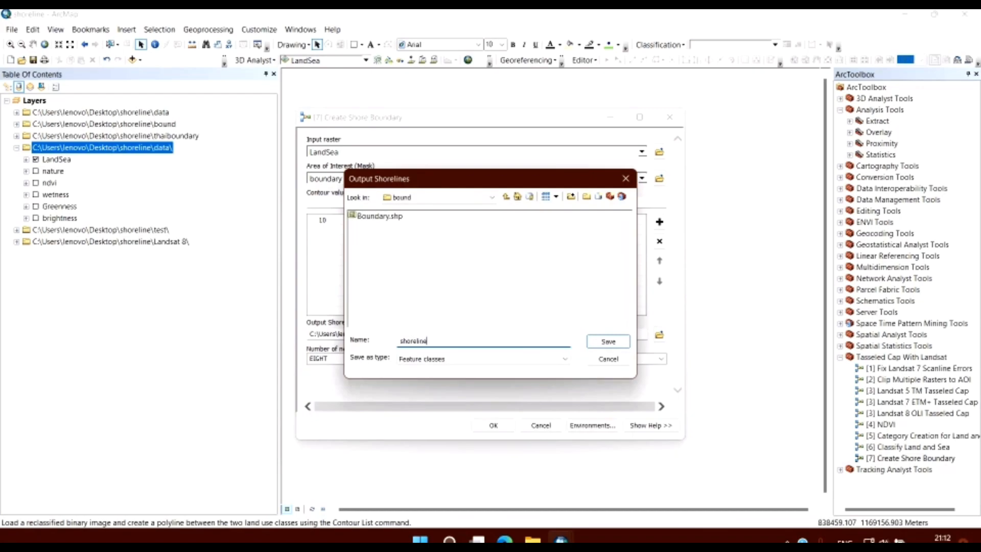
left_click(608, 341)
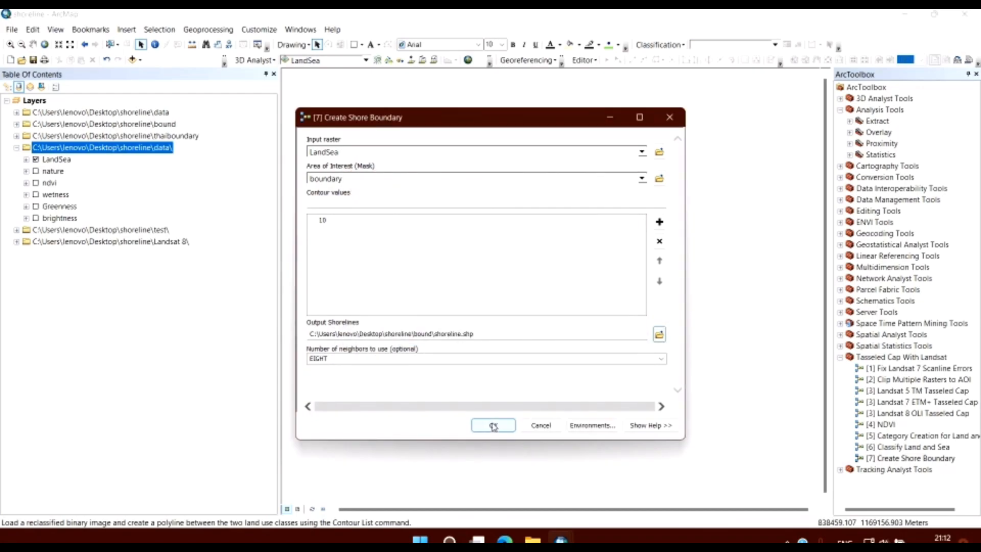
left_click(493, 426)
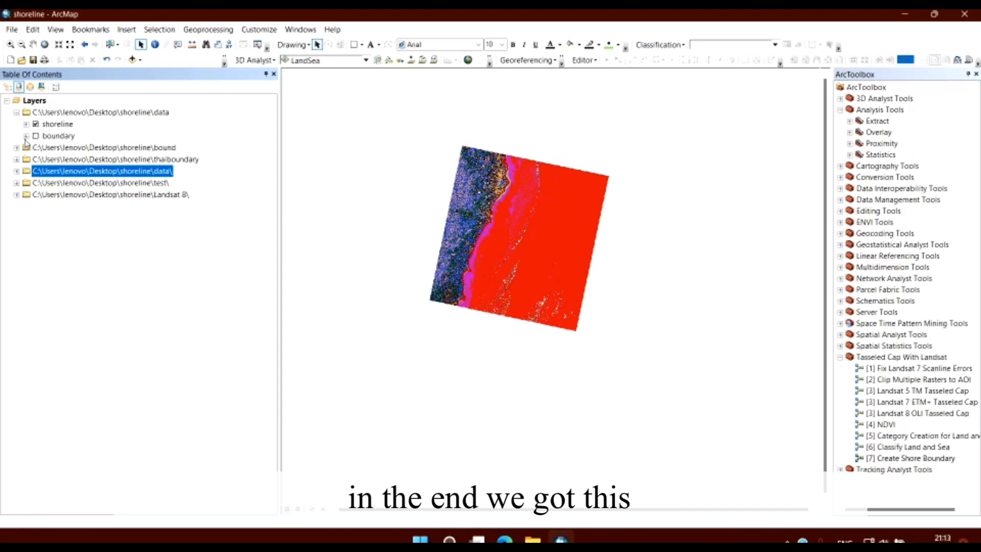
Hide the 10class raster and display the nature image beneath the shoreline layer to check the extracted line along the coast.
left_click(16, 183)
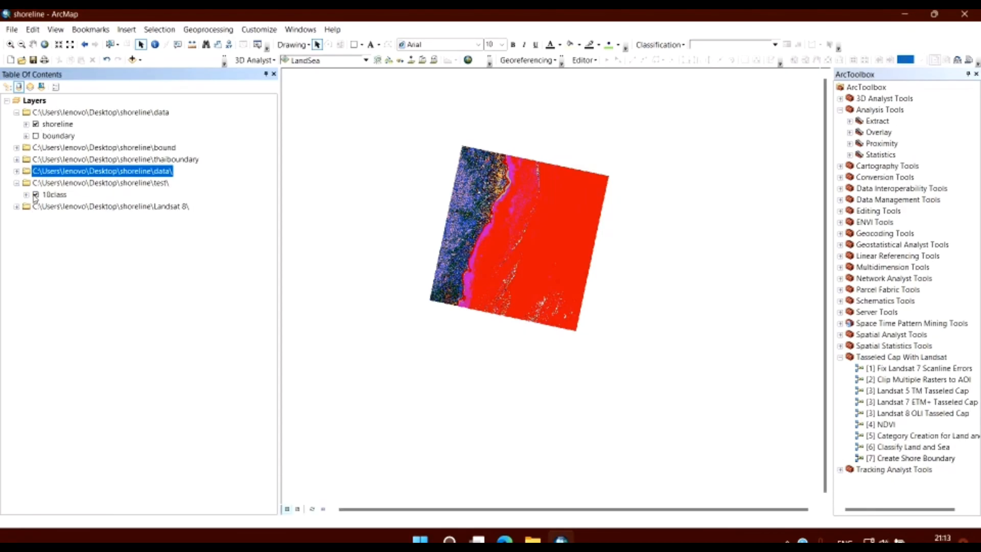
left_click(36, 194)
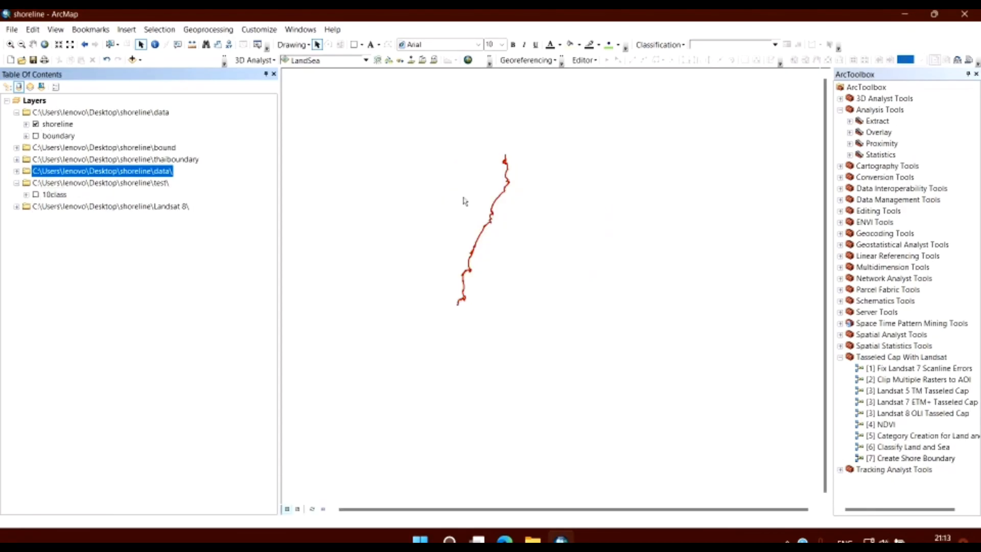
left_click(16, 206)
left_click(16, 206)
left_click(17, 171)
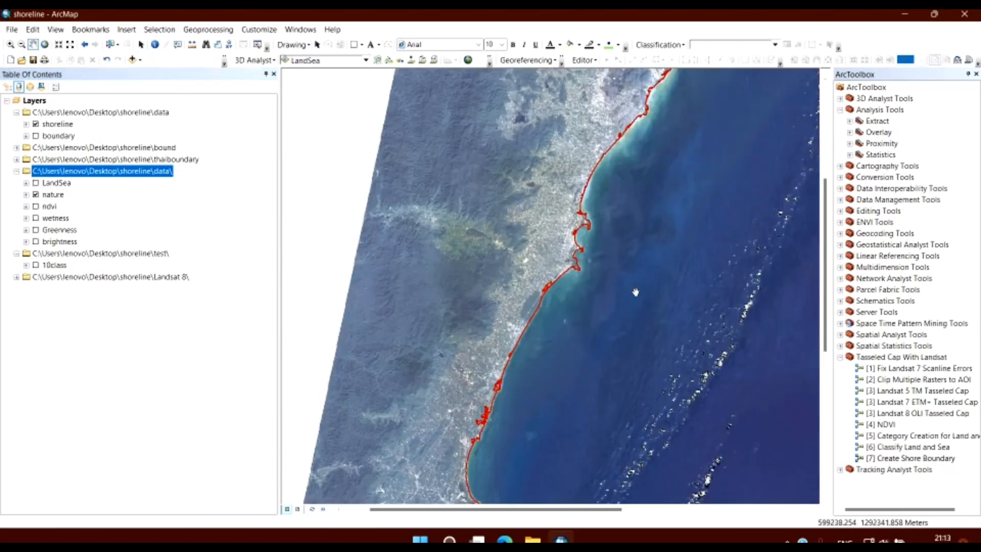
scroll(635, 292, "down", 2)
scroll(701, 227, "up", 2)
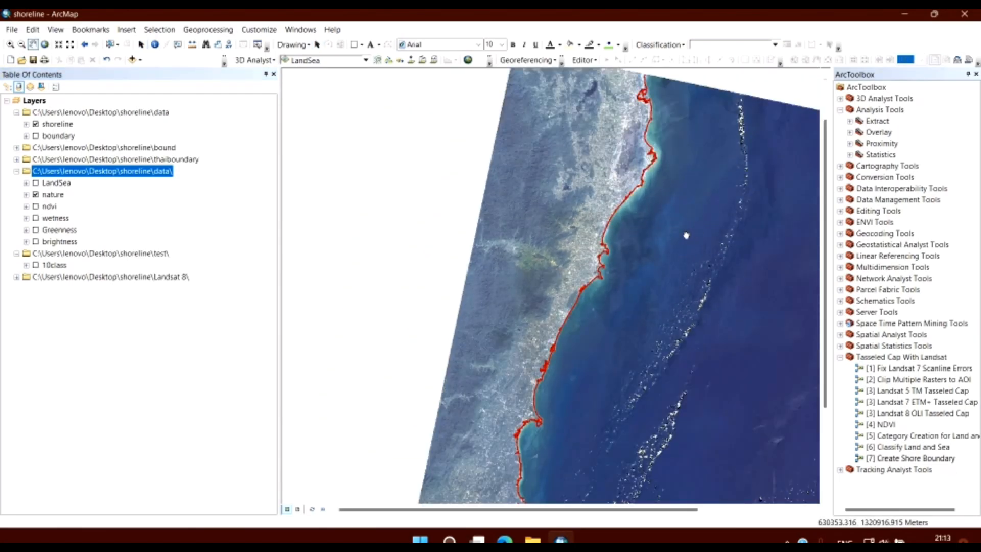